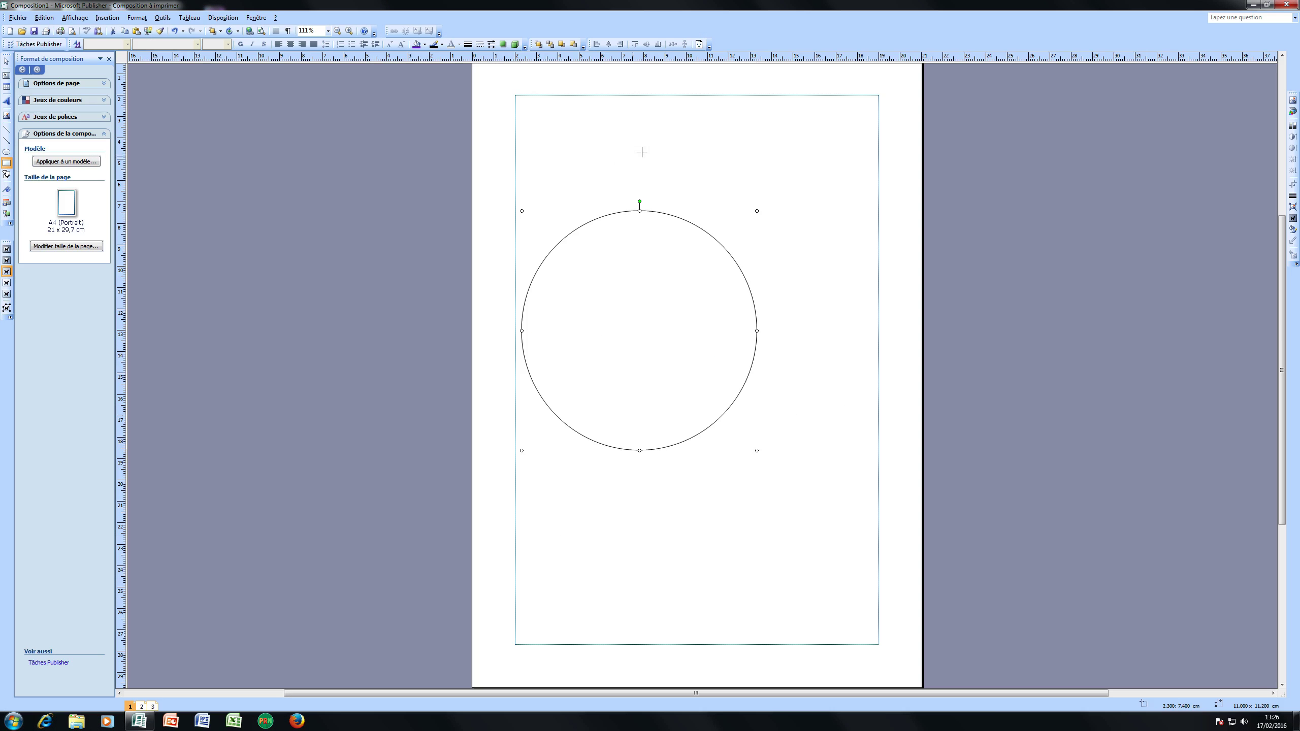
Draw a square about 10.7 × 10.8 cm overlapping the circle's upper right, and a cross about 8.7 × 9.8 cm across the page's left edge
drag(650, 149, 878, 379)
click(6, 175)
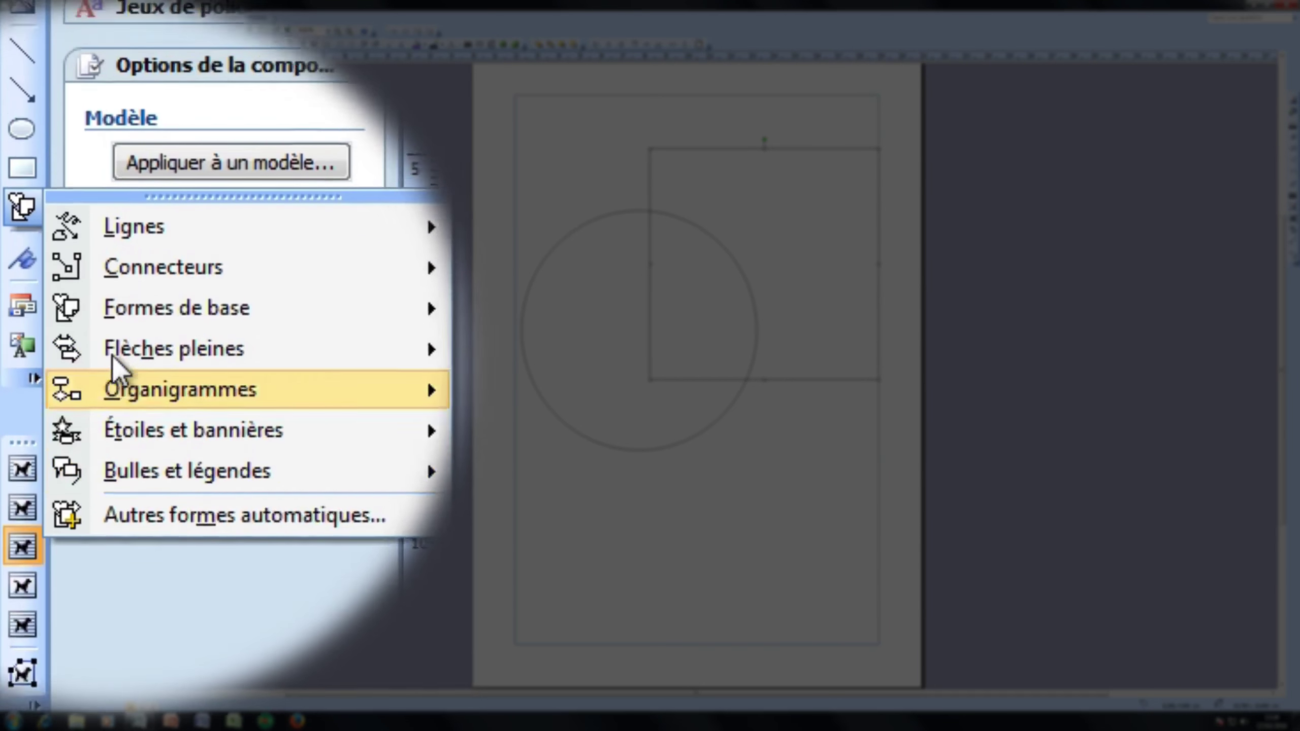
mouse_move(153, 326)
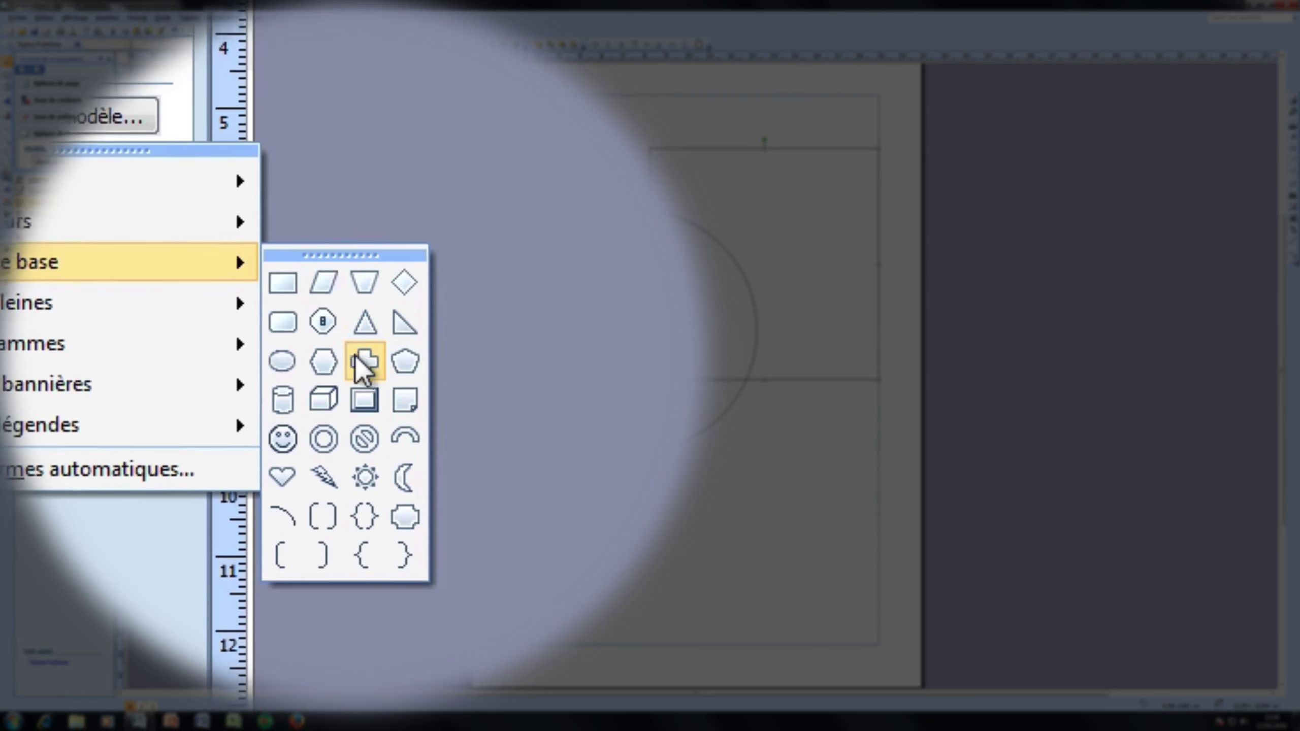
click(378, 434)
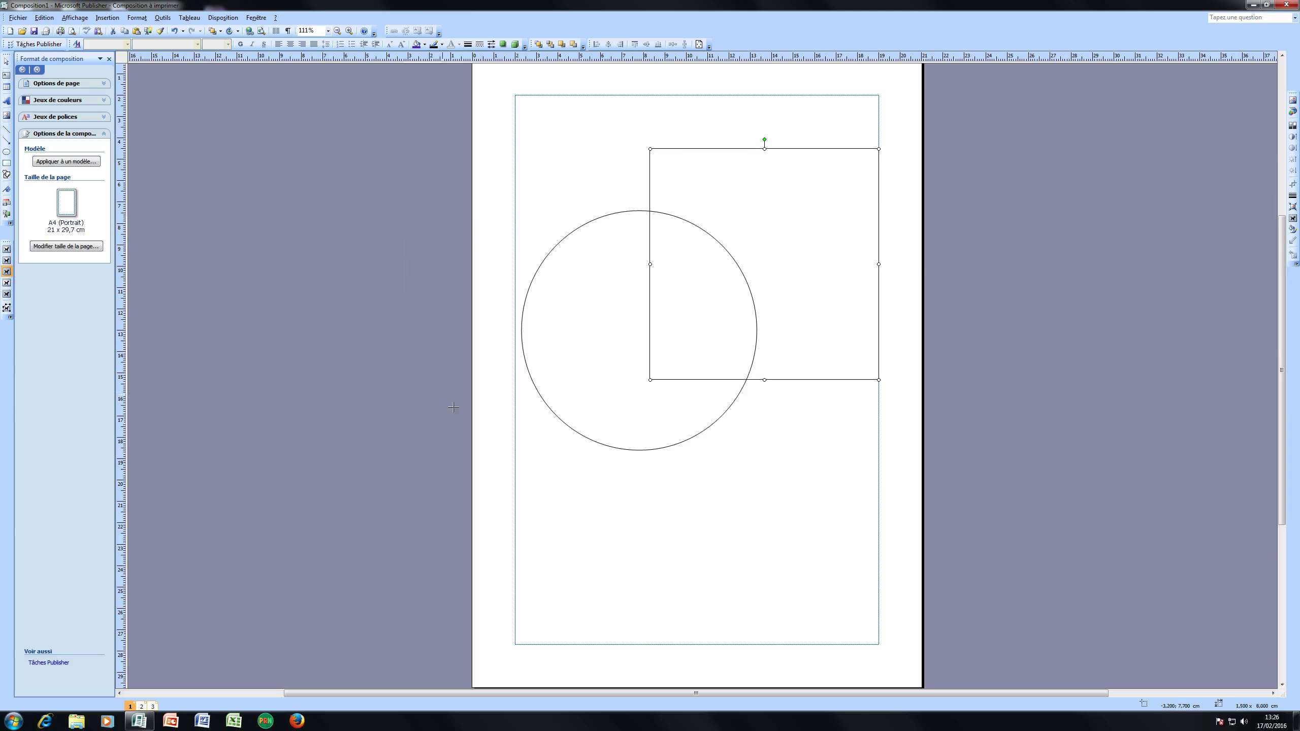
mouse_move(404, 217)
mouse_down()
mouse_move(572, 440)
mouse_move(590, 427)
mouse_up()
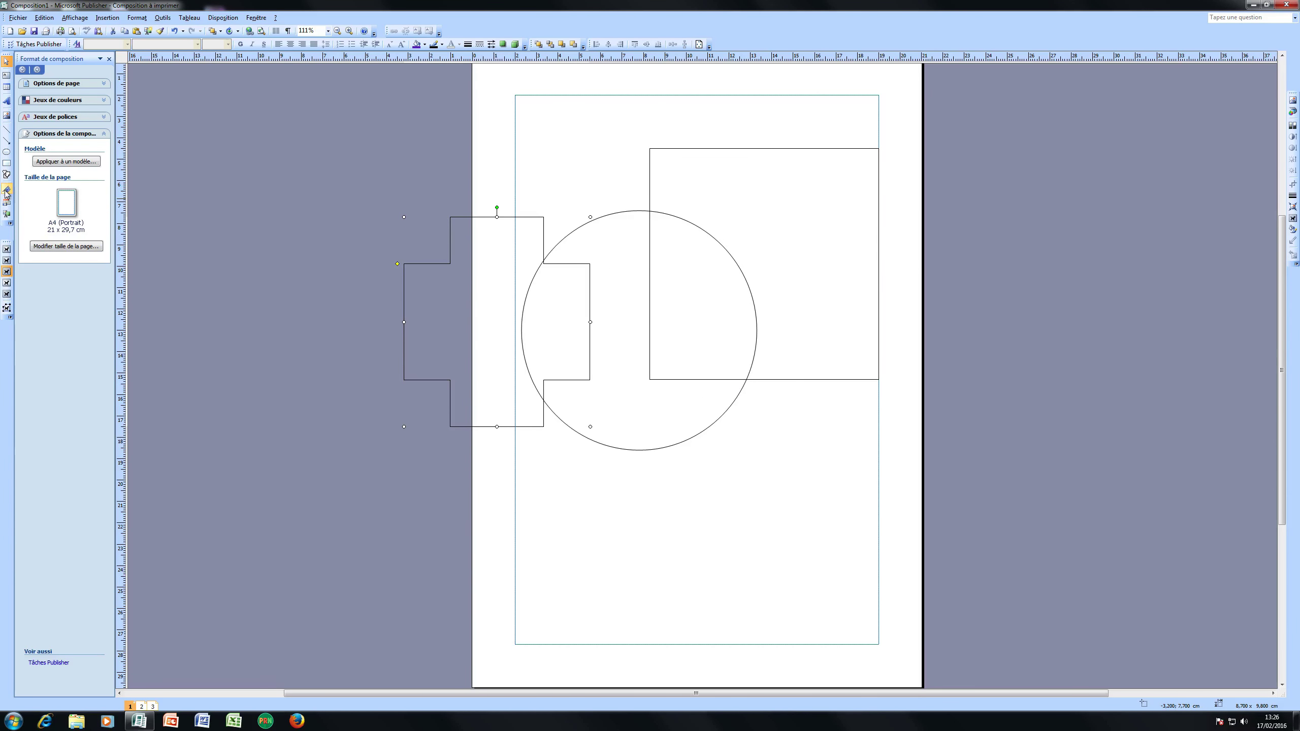
Draw a regular pentagon about 8.2 × 9.1 cm beside the page, overlapping the outer arm of the cross, and deselect it
click(7, 174)
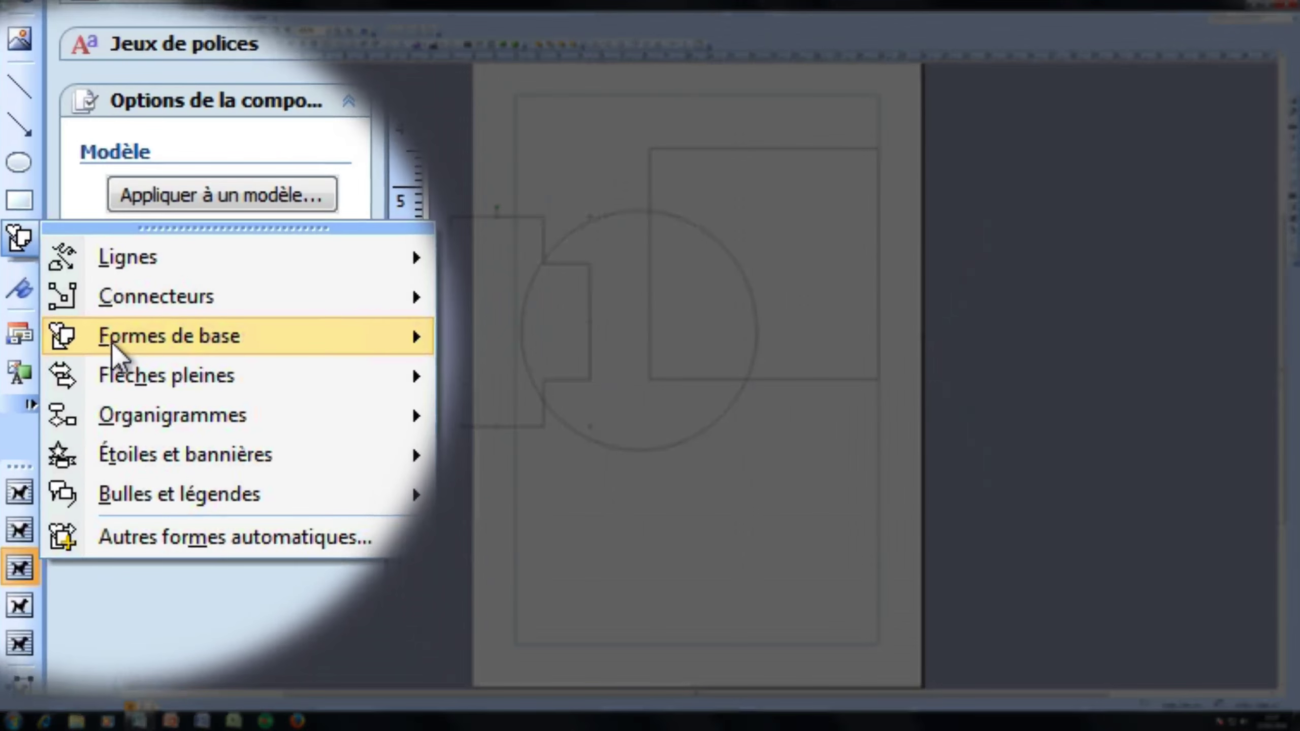
mouse_move(36, 204)
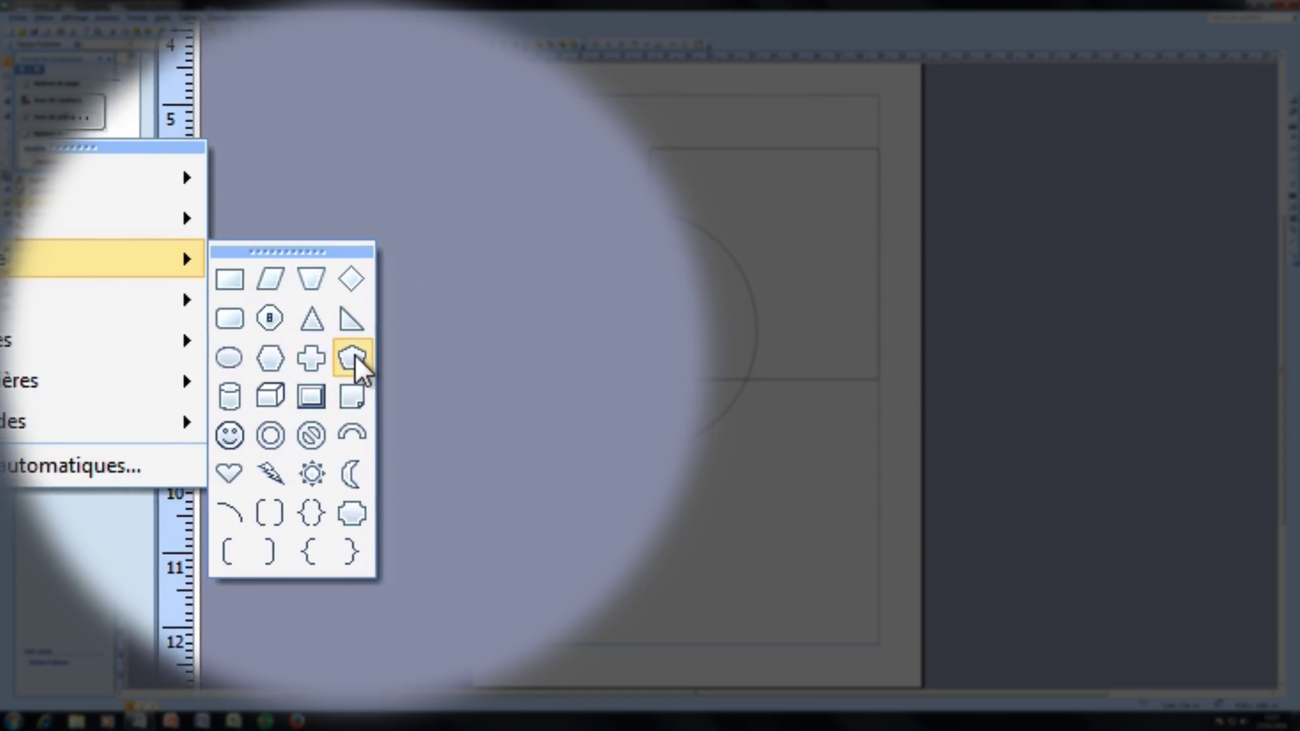
click(506, 327)
drag(256, 211, 434, 405)
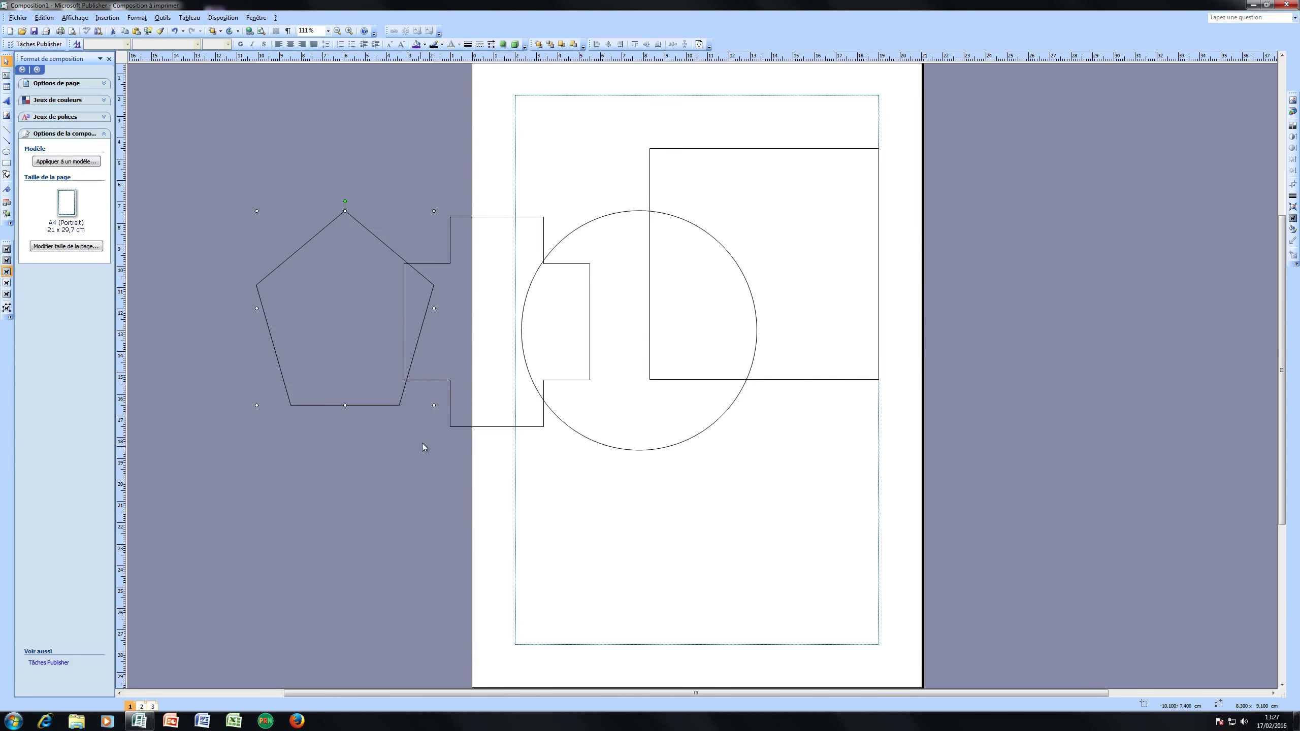
click(800, 506)
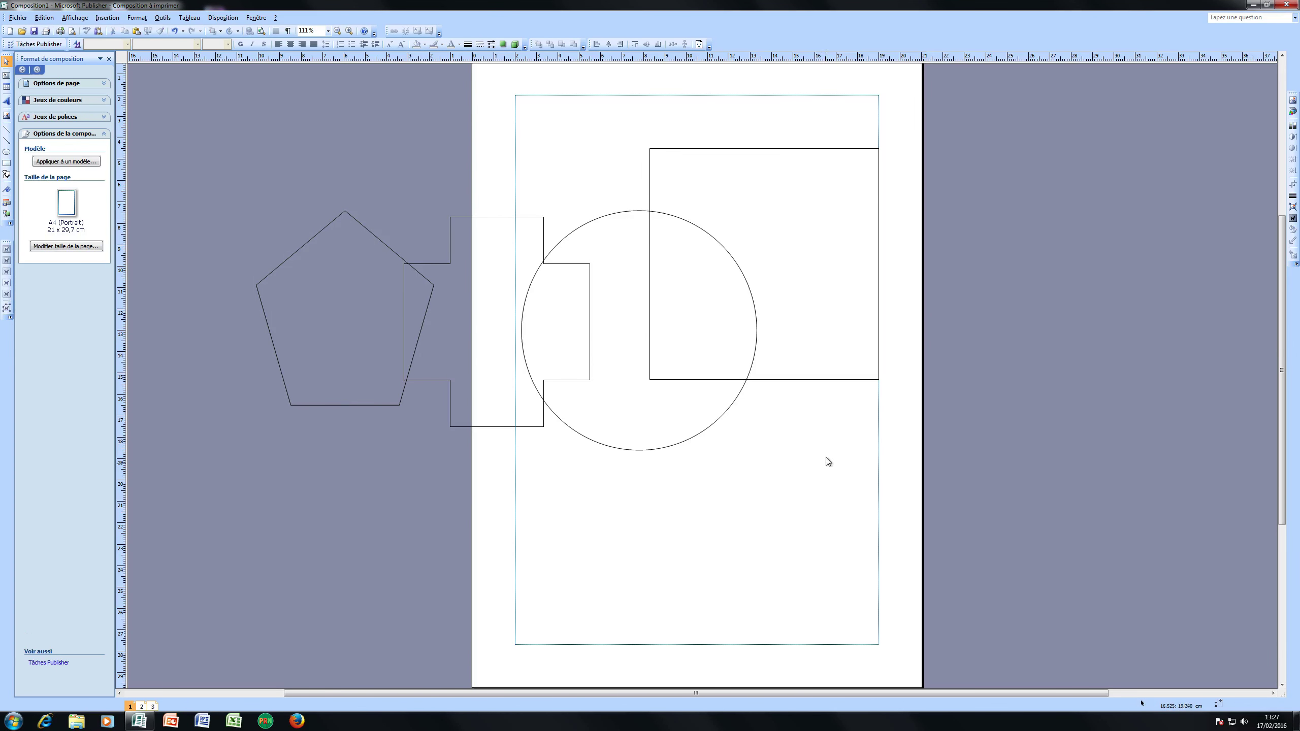
Fill the square with a custom muted grey-teal colour picked from the colour spectrum
click(824, 203)
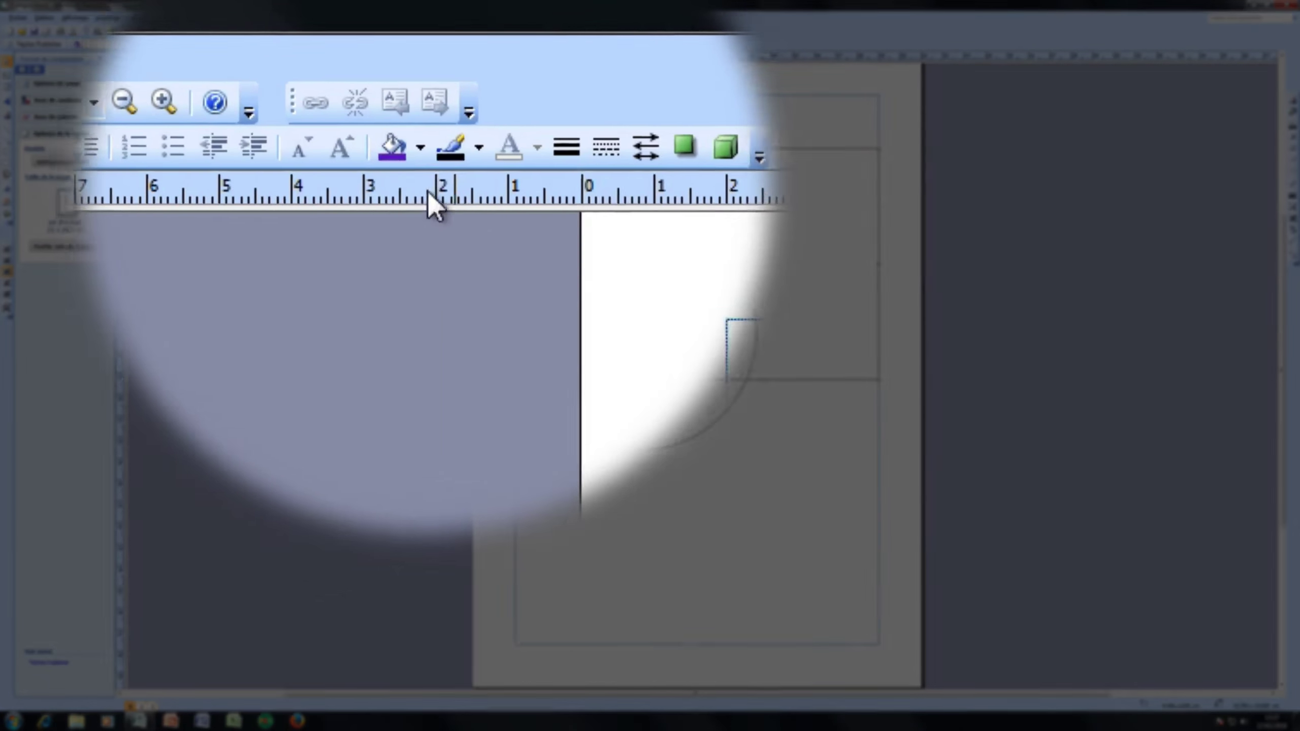
click(424, 45)
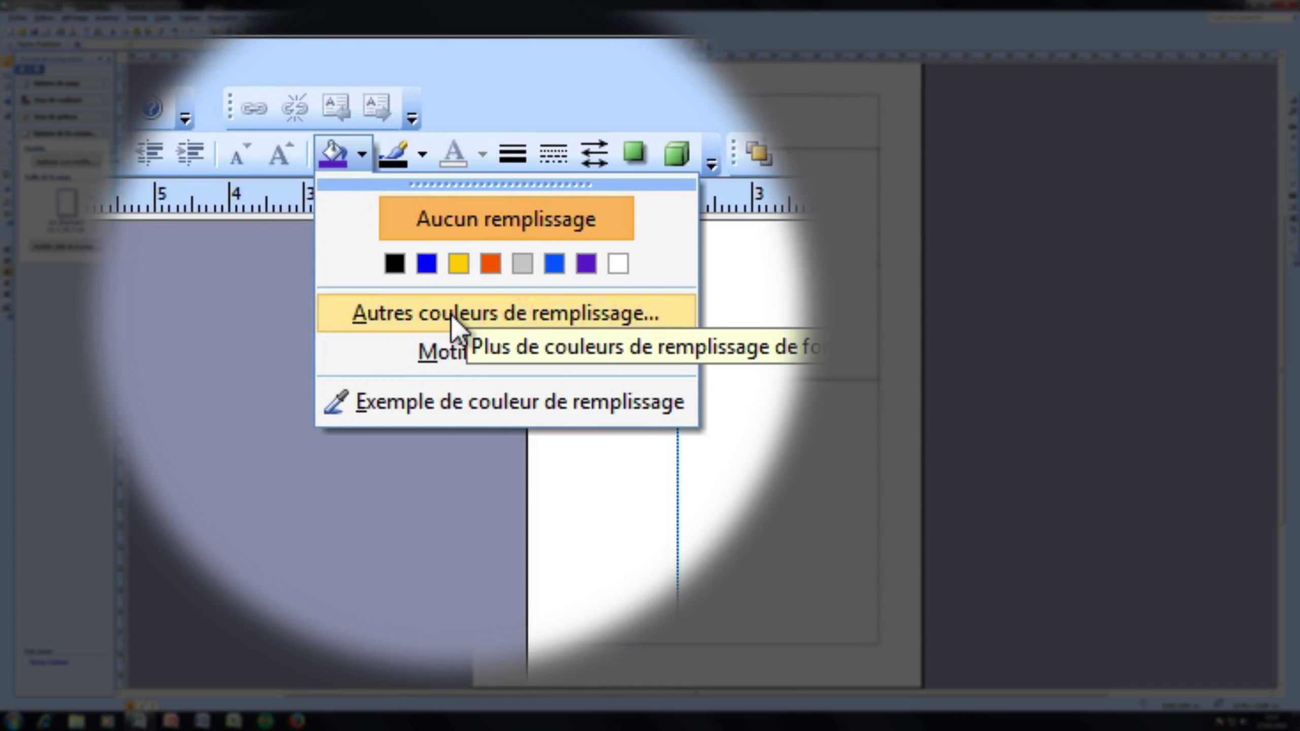
click(451, 315)
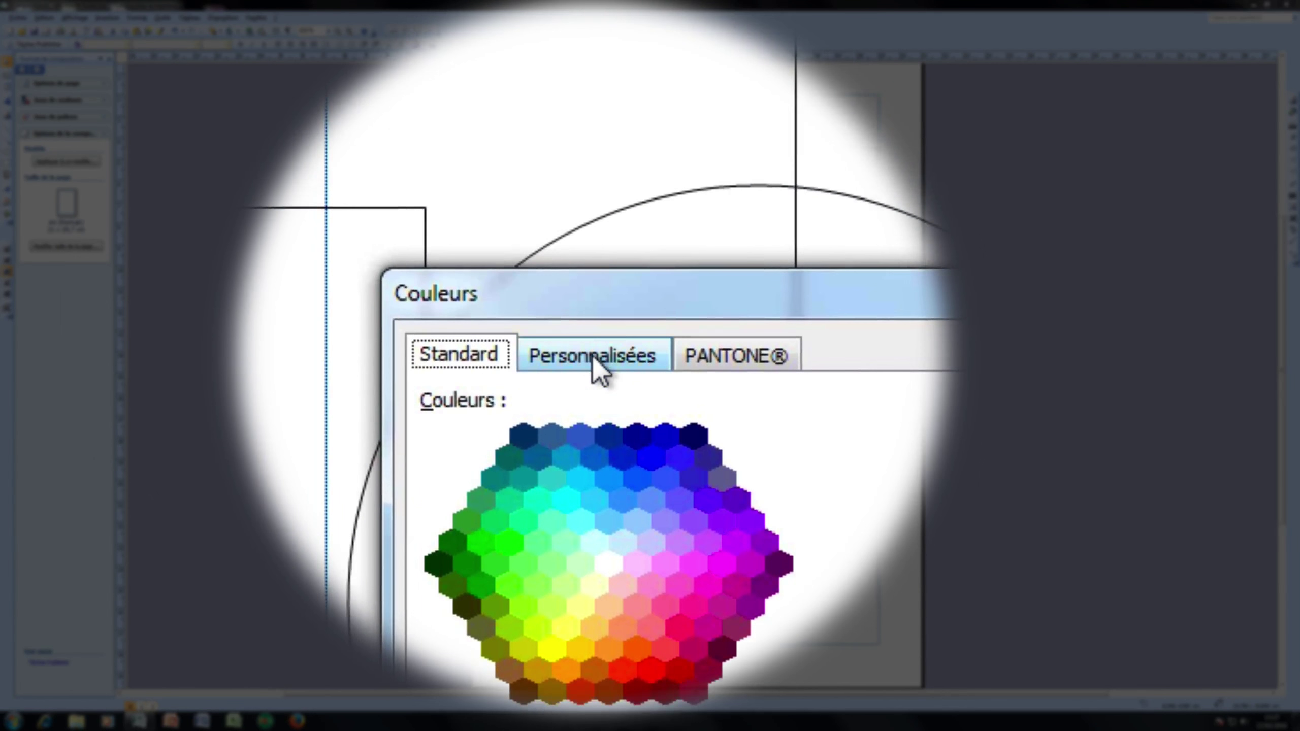
click(592, 356)
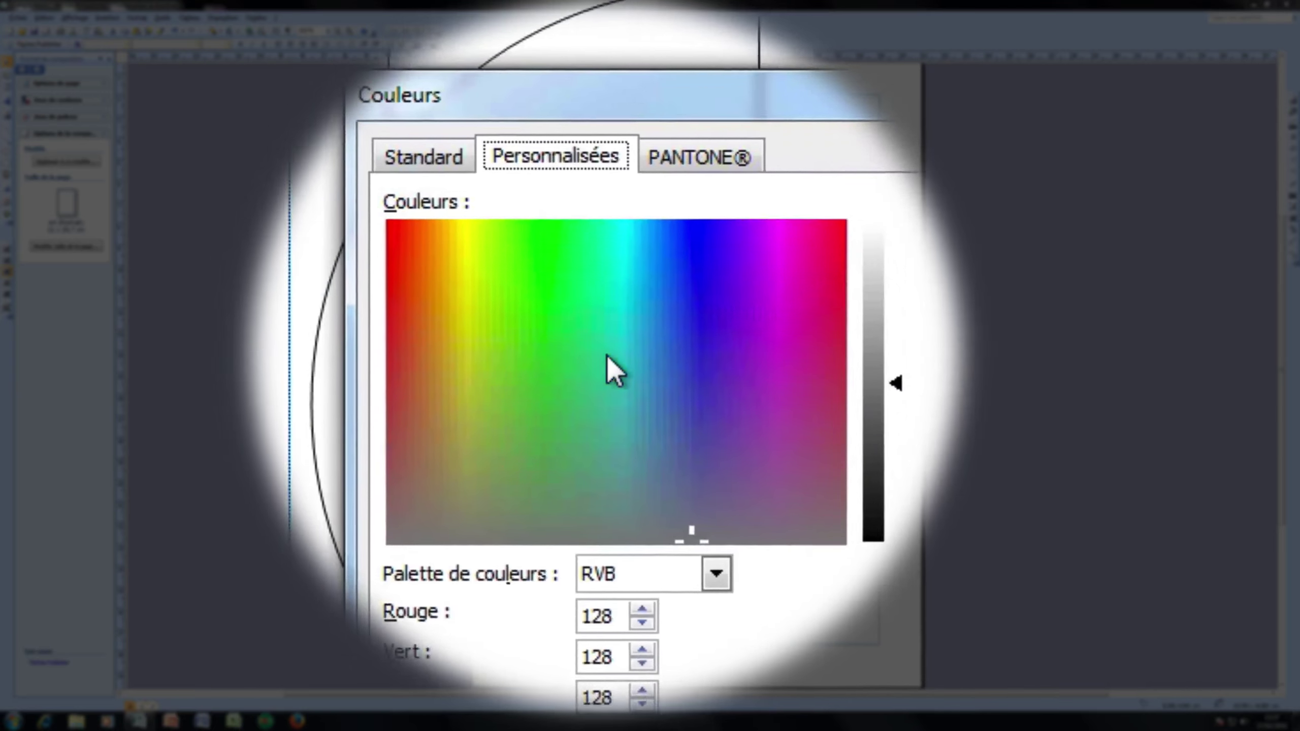
click(604, 353)
click(727, 346)
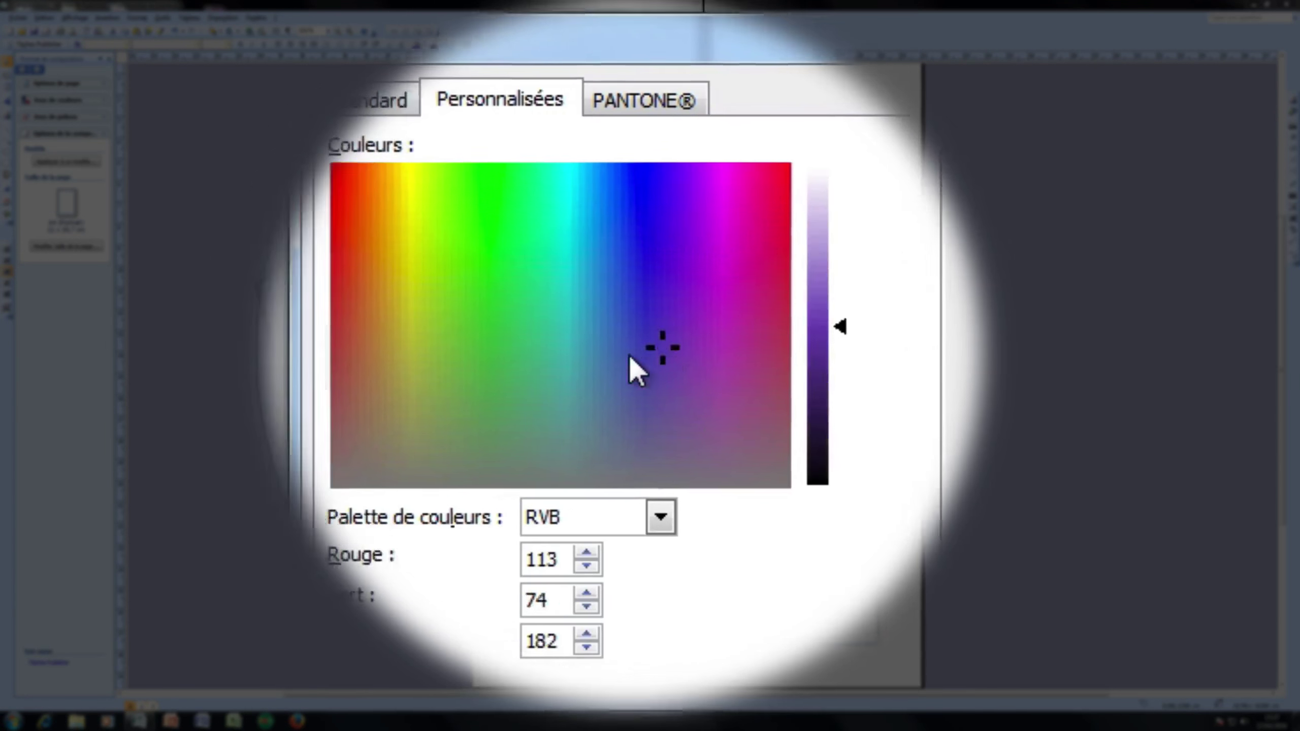
click(630, 427)
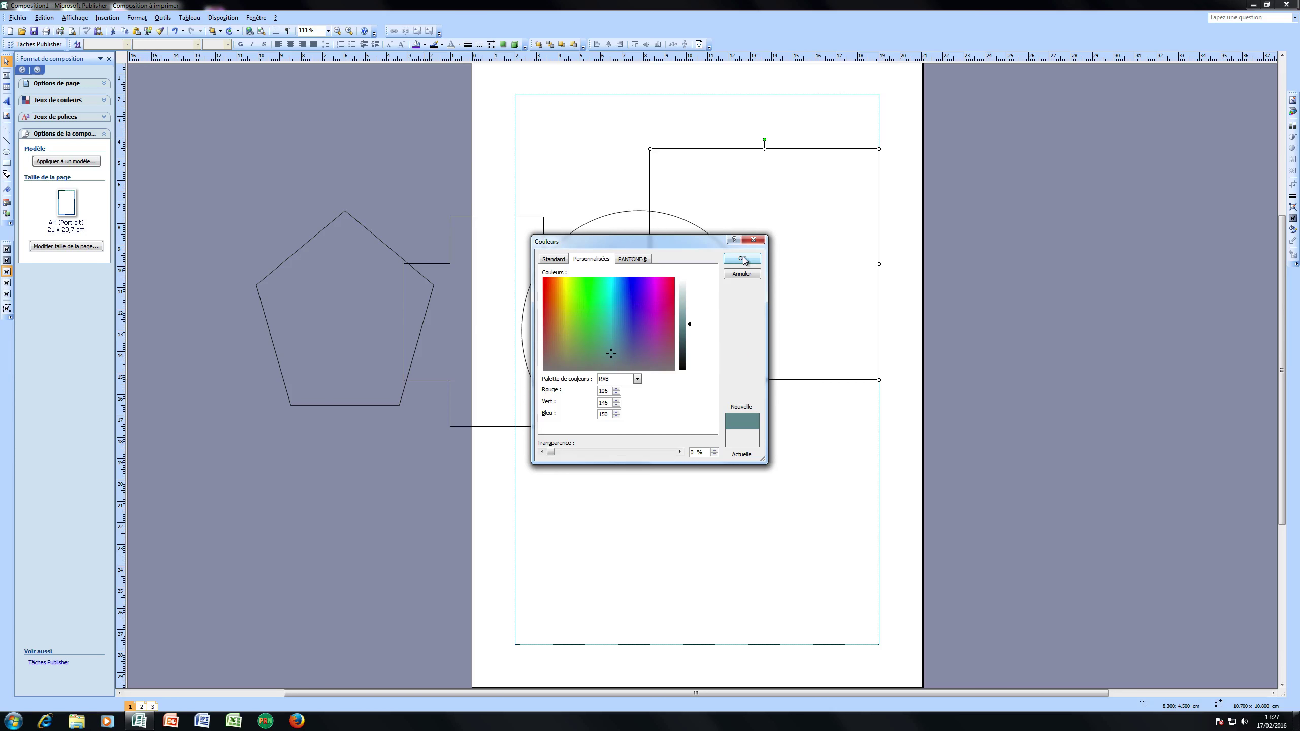
click(743, 259)
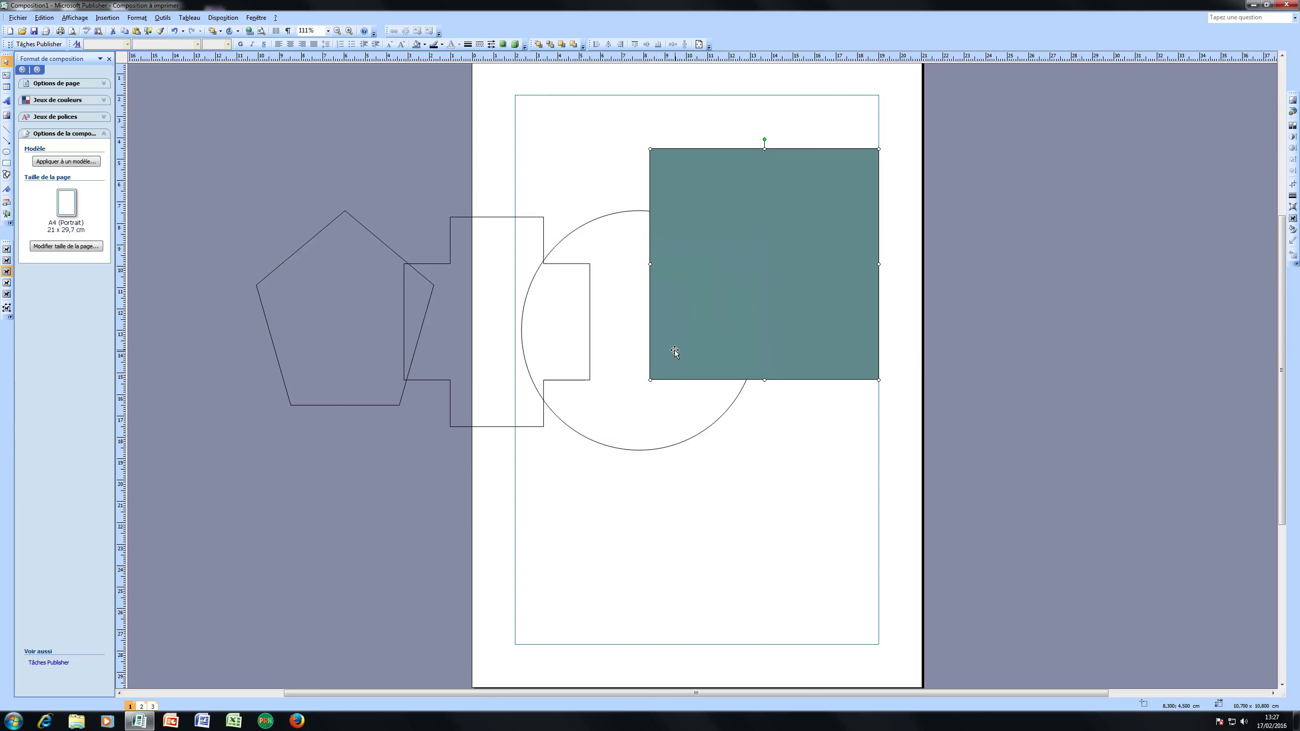
Shift the teal square slightly up and to the right, and remove its outline
drag(756, 281, 788, 262)
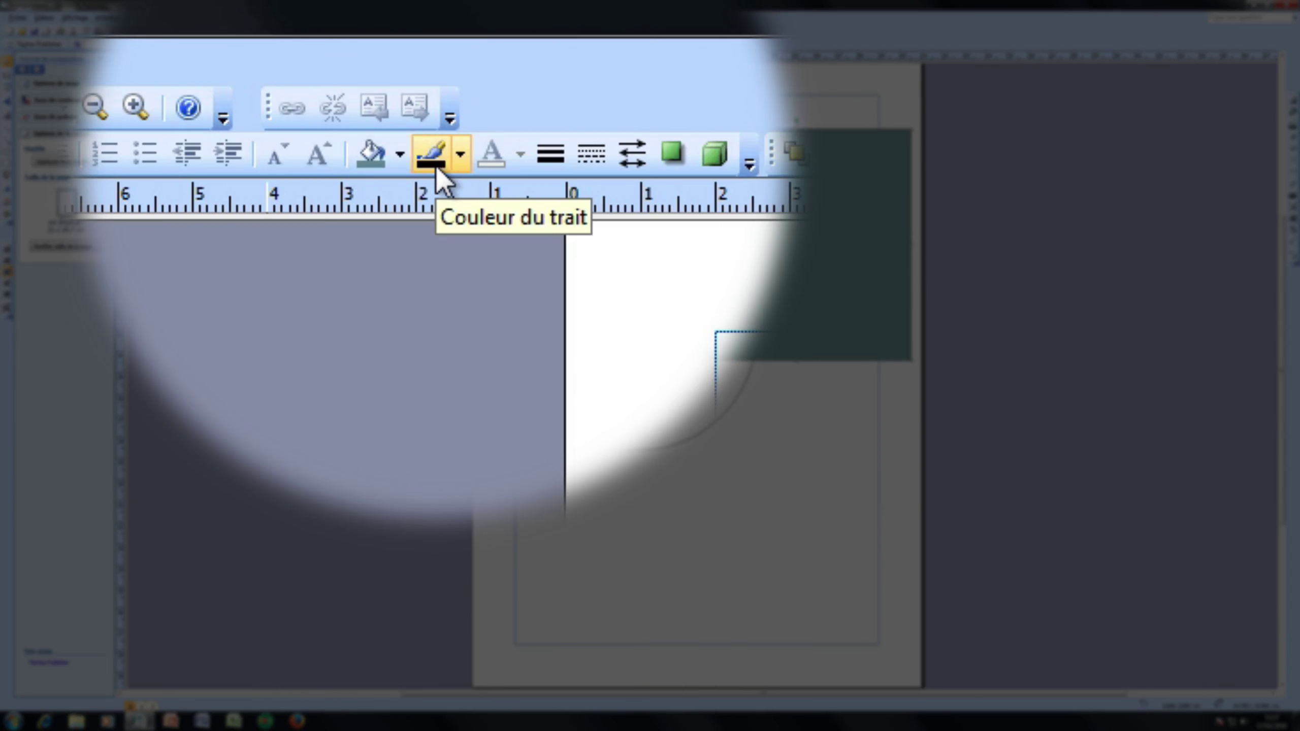
click(442, 155)
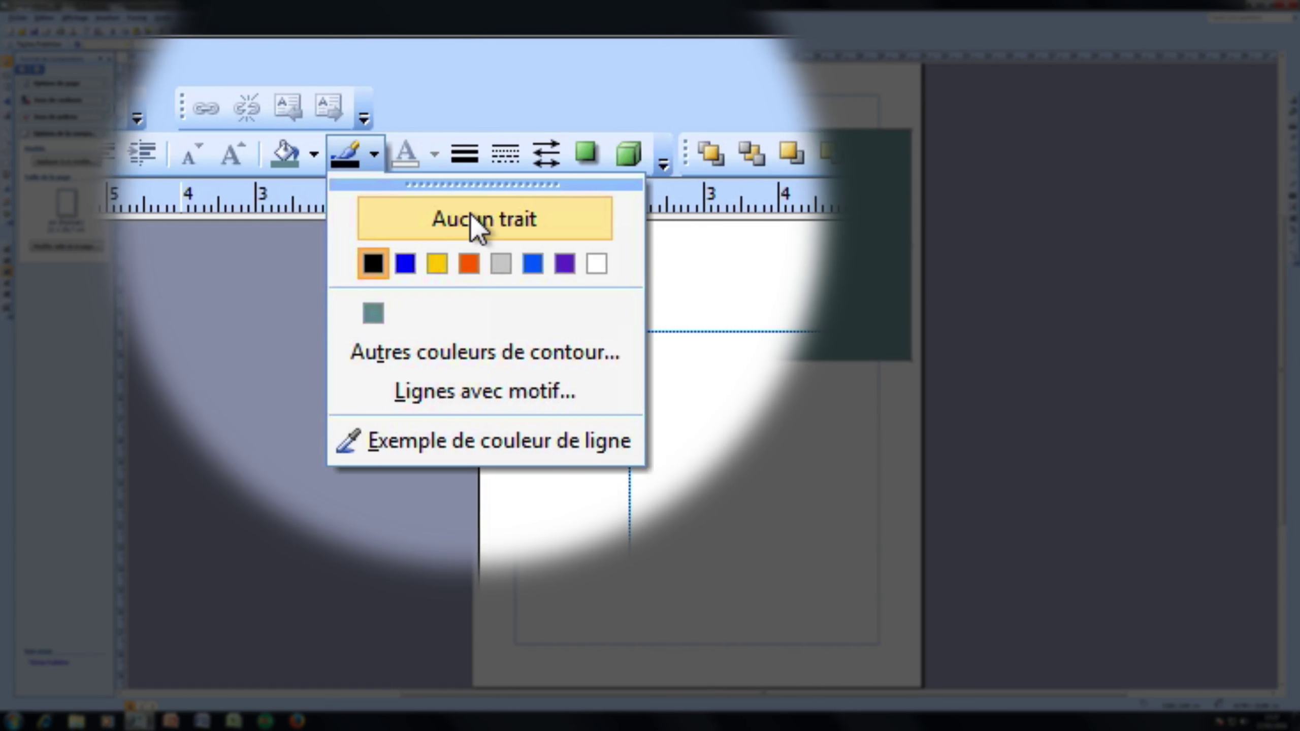
click(470, 213)
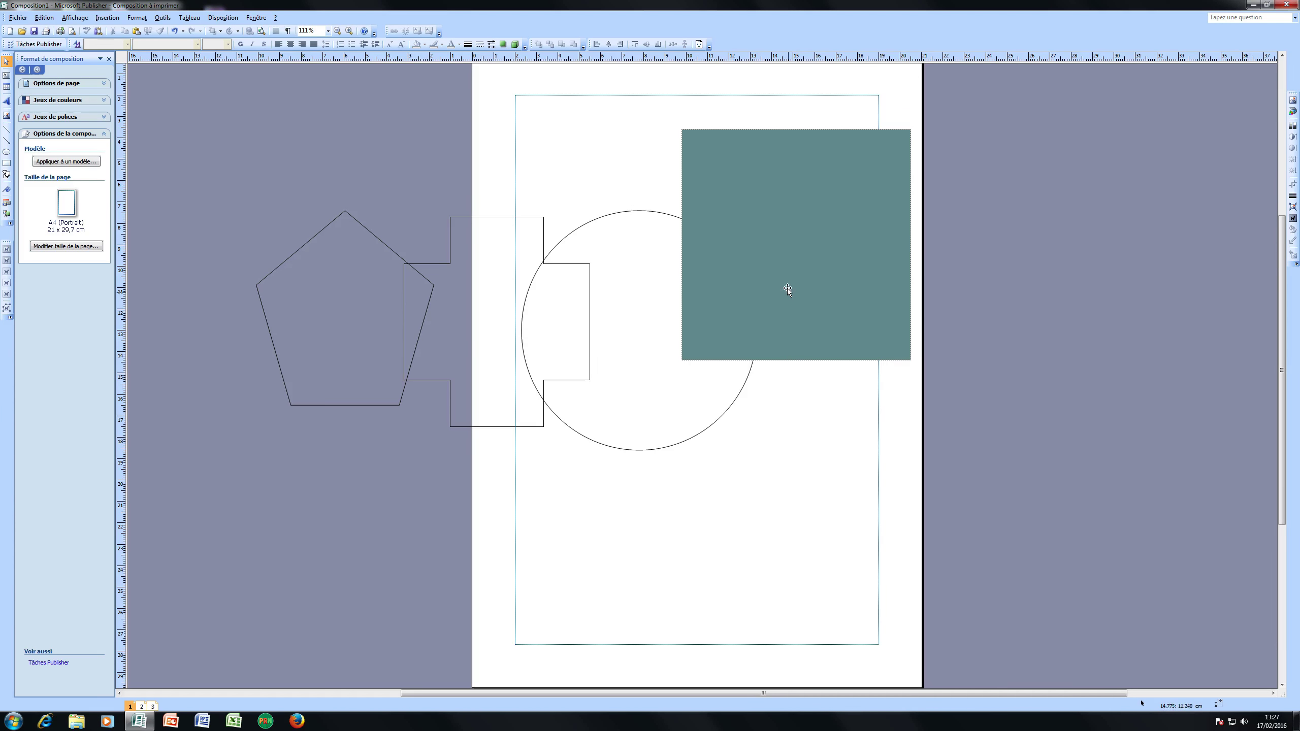
Reposition the teal square near the top of the page so that it covers the circle's upper-right part
drag(787, 289, 901, 281)
click(664, 331)
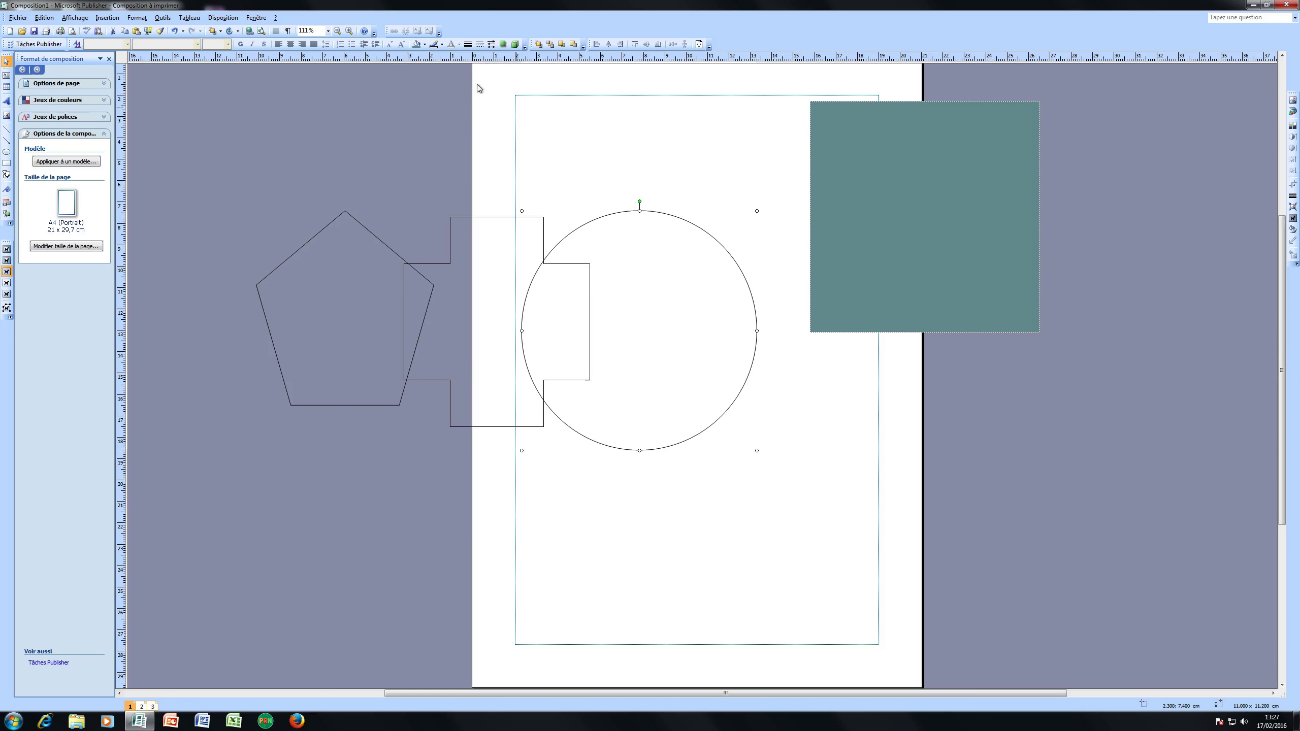
drag(859, 211, 686, 205)
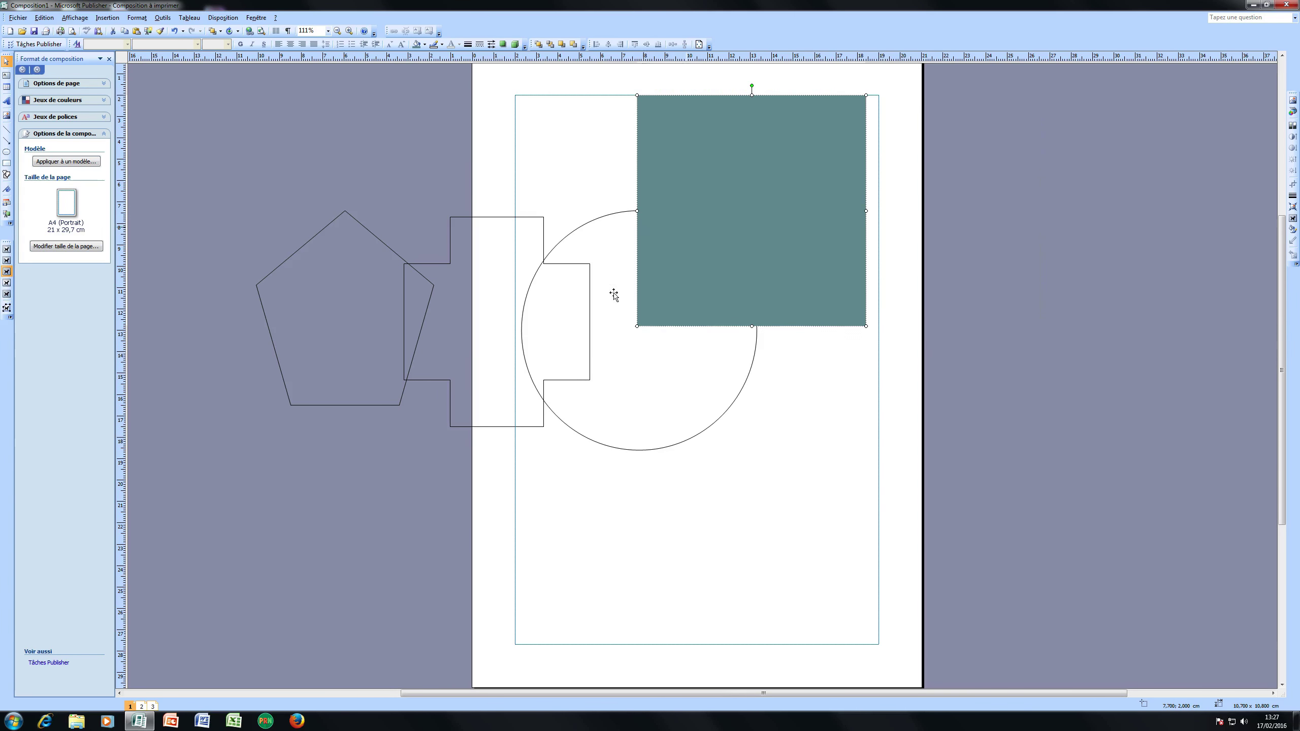
drag(794, 210, 782, 196)
Fill the circle with a standard magenta-pink colour and move it directly below the teal square
click(689, 348)
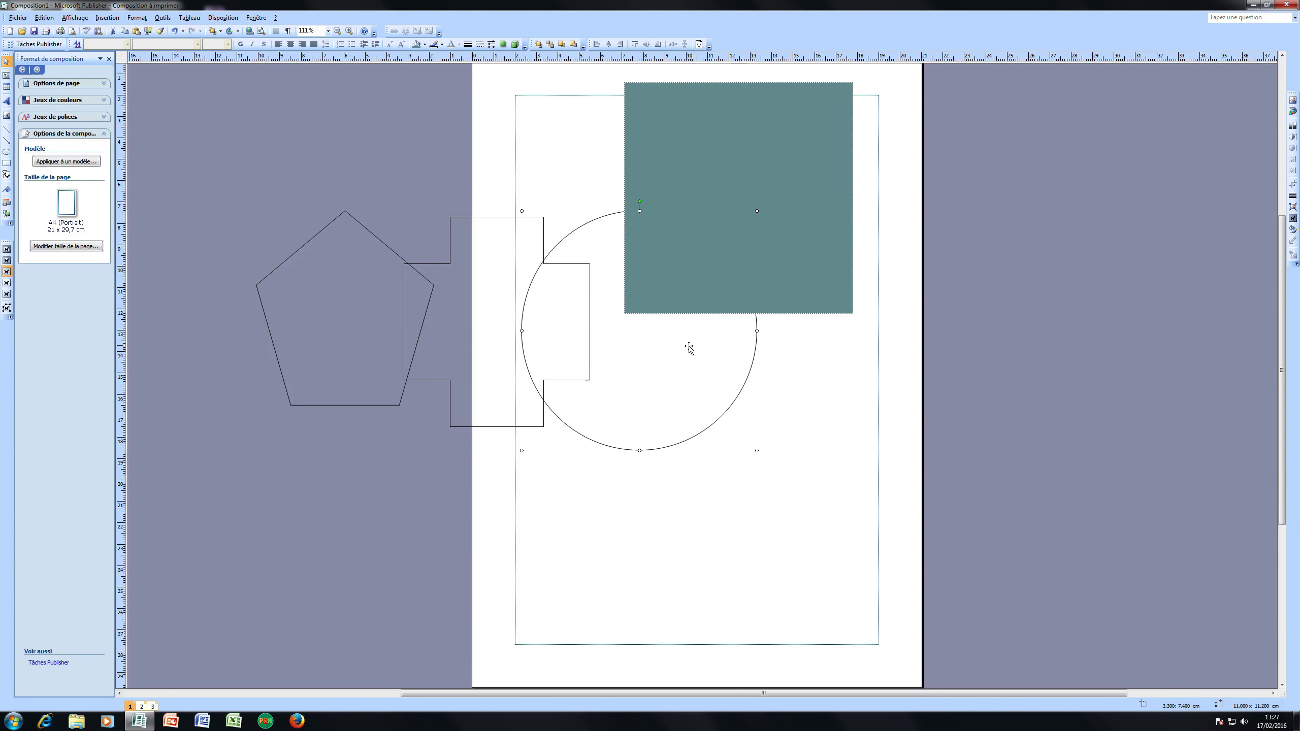
click(424, 44)
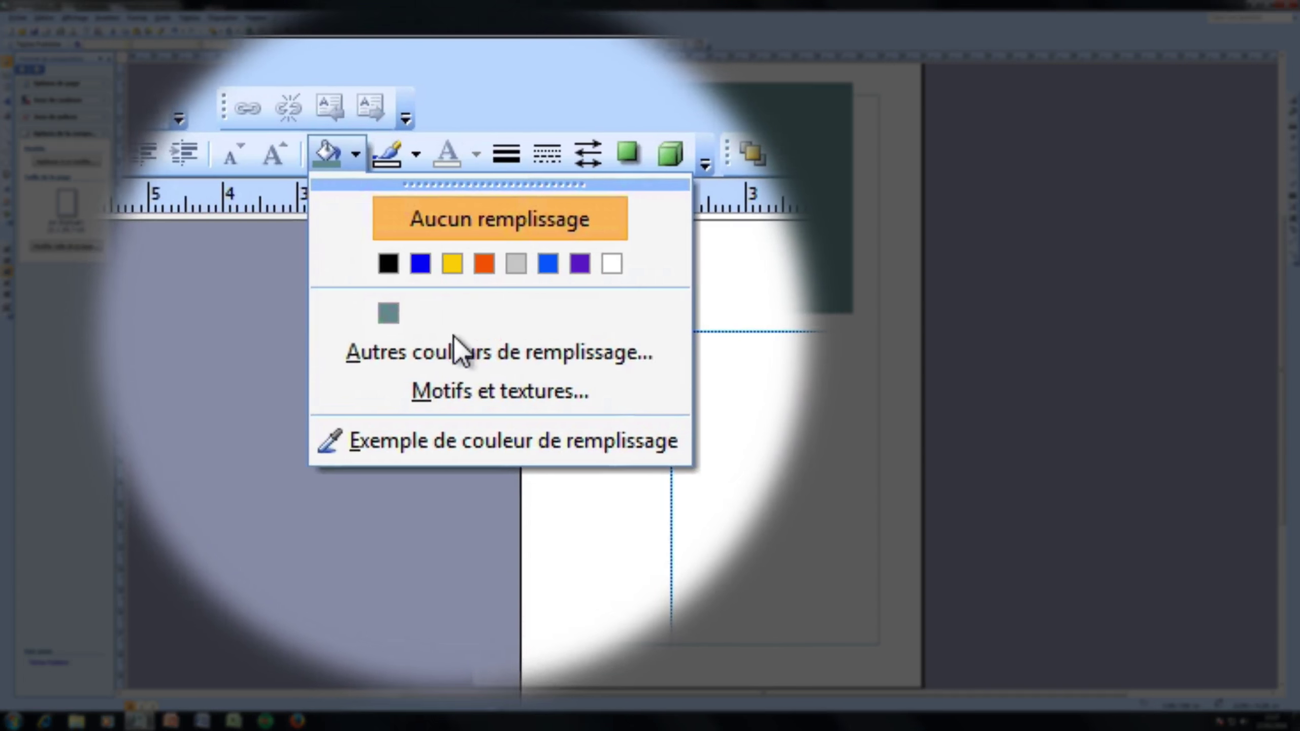
click(456, 71)
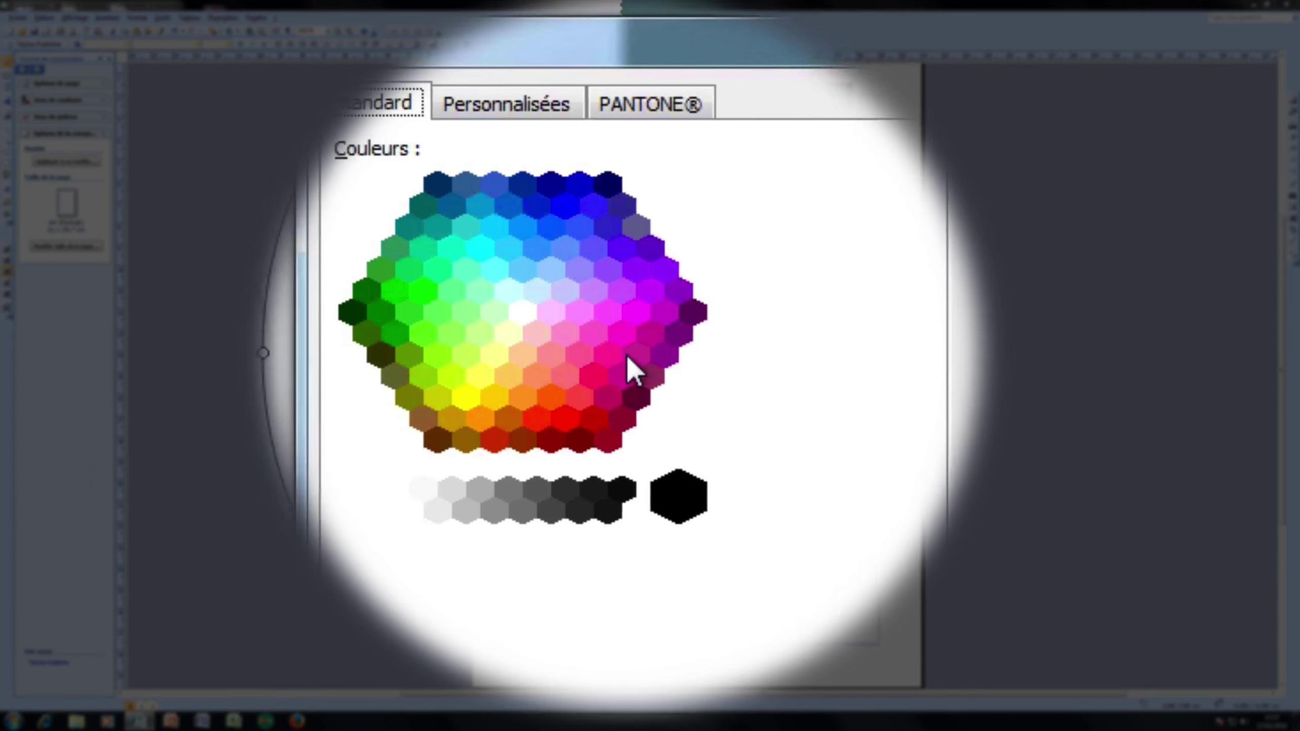
click(622, 353)
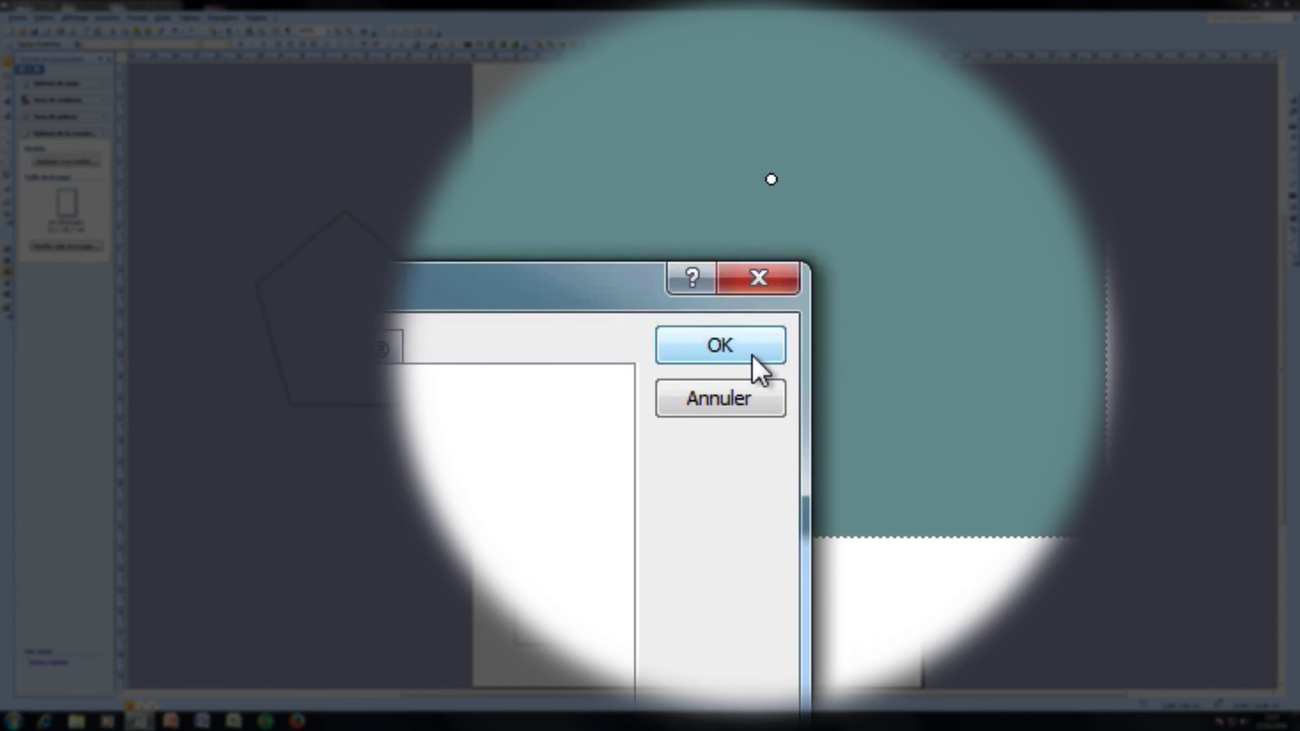
click(751, 361)
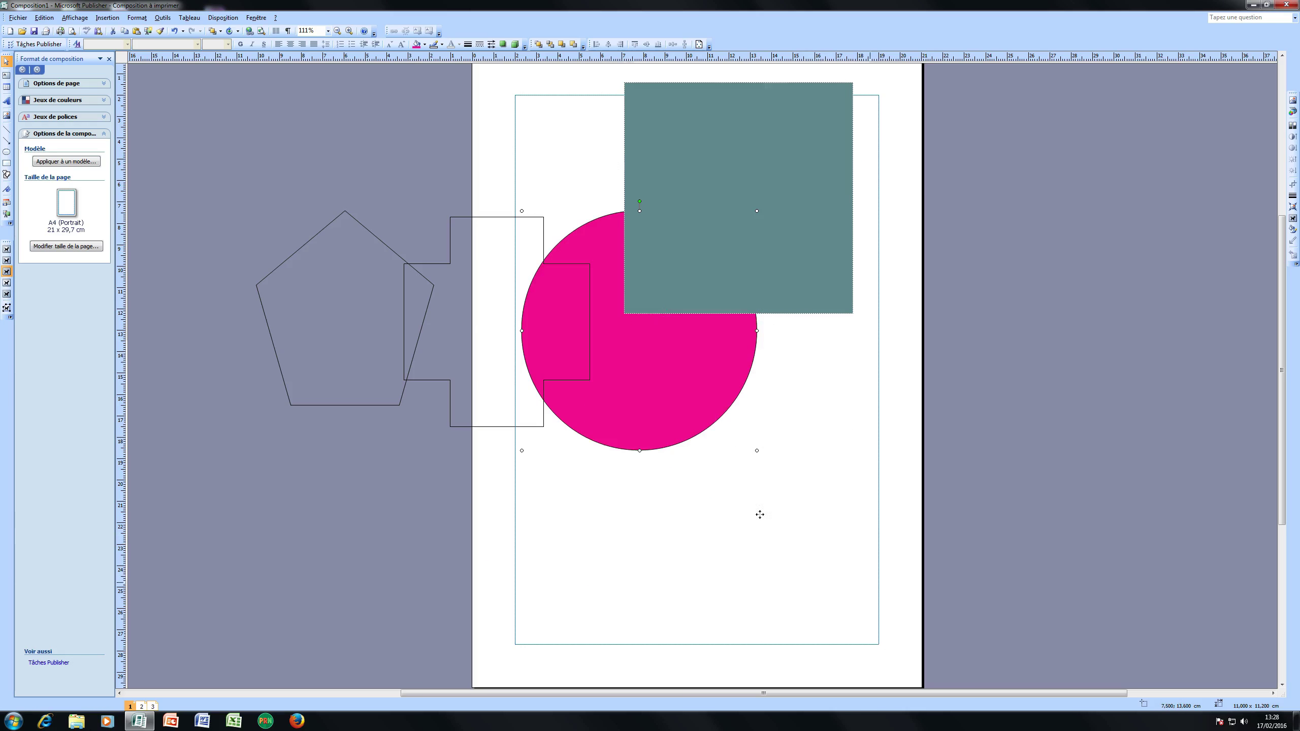
drag(759, 514, 760, 514)
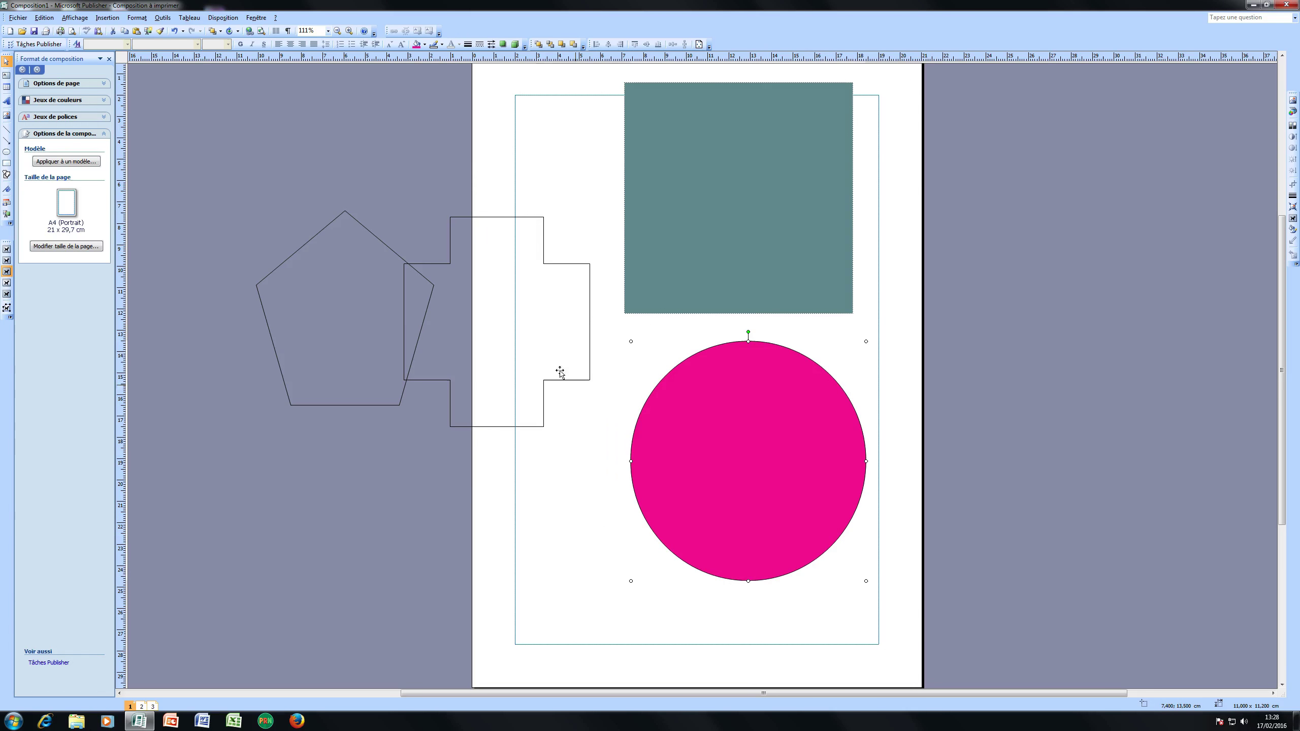
Move the cross onto the page over the square's lower-left part and give it a yellow fill with no outline
click(549, 377)
drag(500, 282, 652, 252)
click(425, 45)
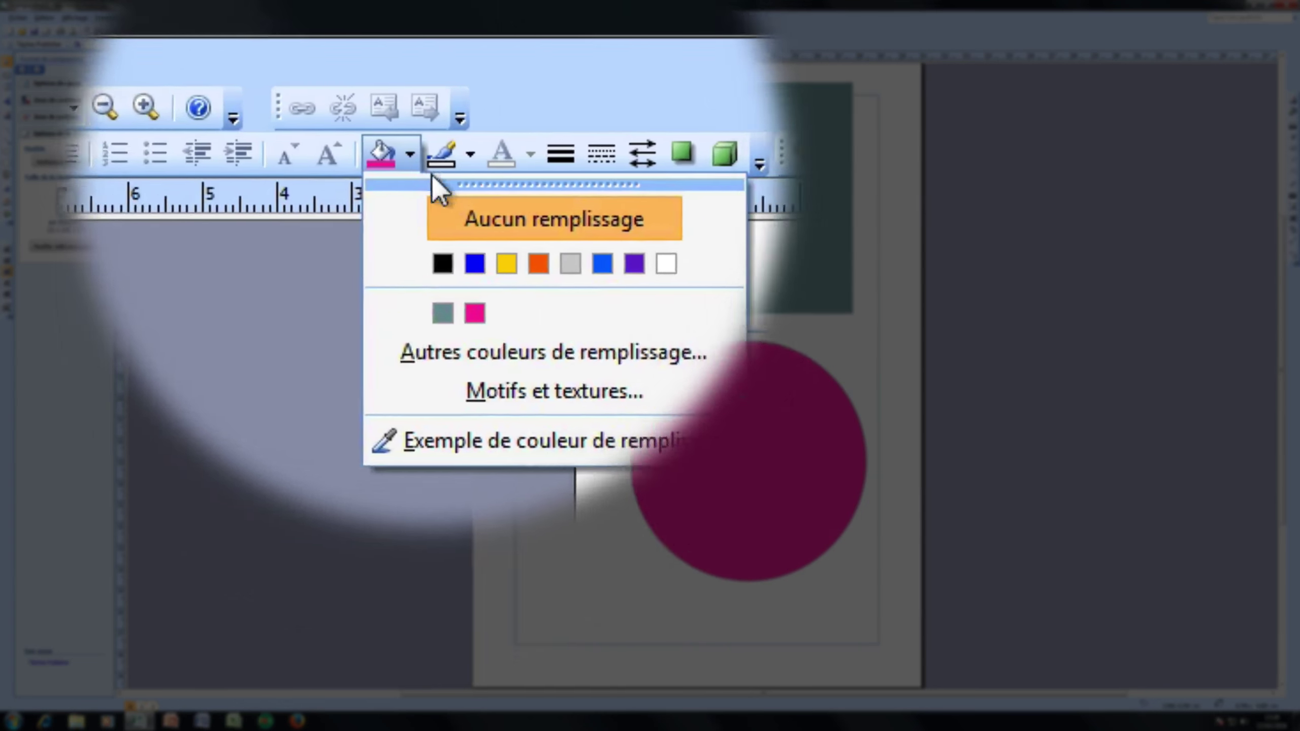
click(433, 73)
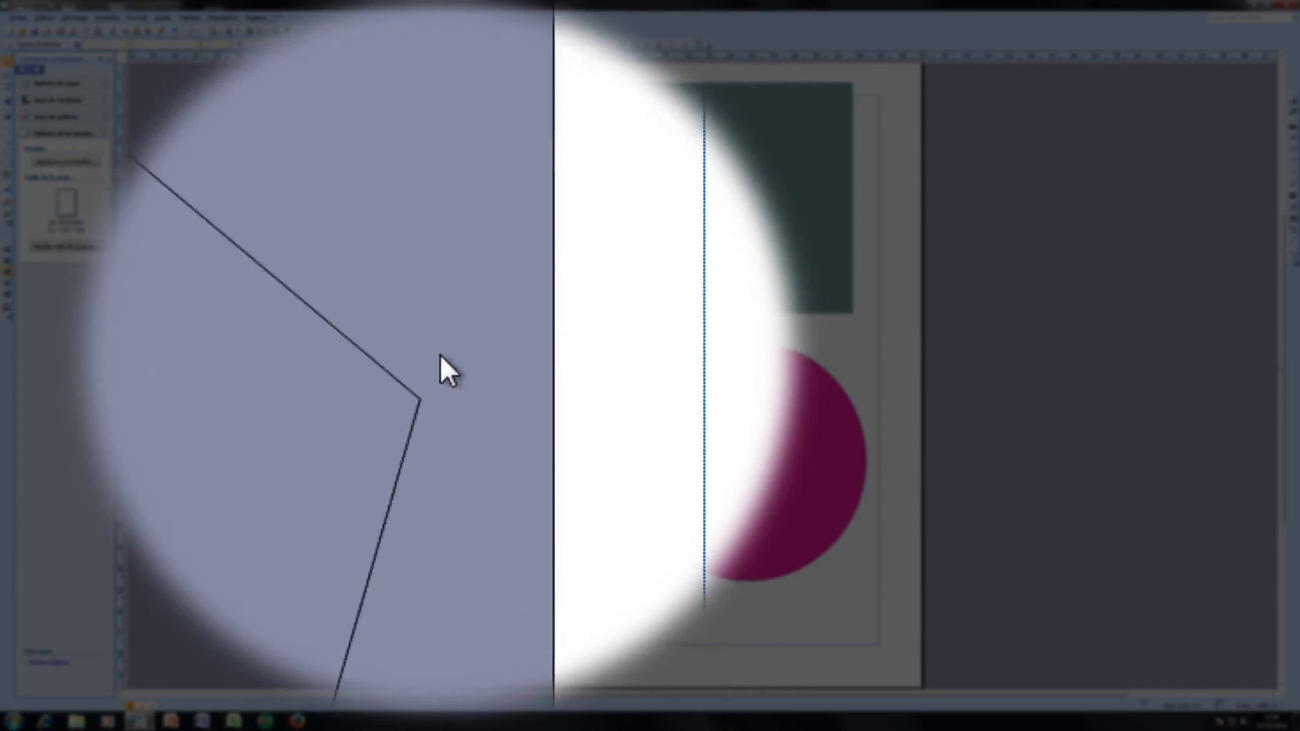
Remove the outline of the pink circle and deselect it
click(734, 377)
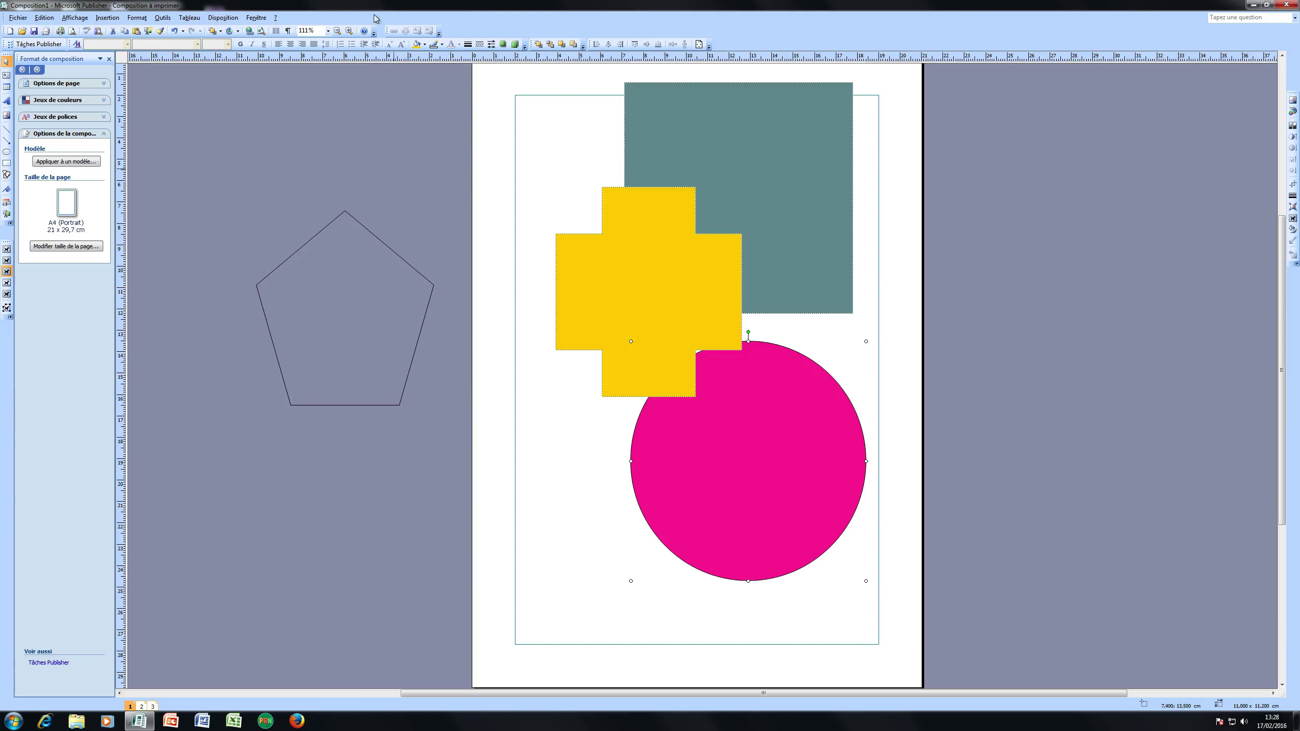
click(436, 46)
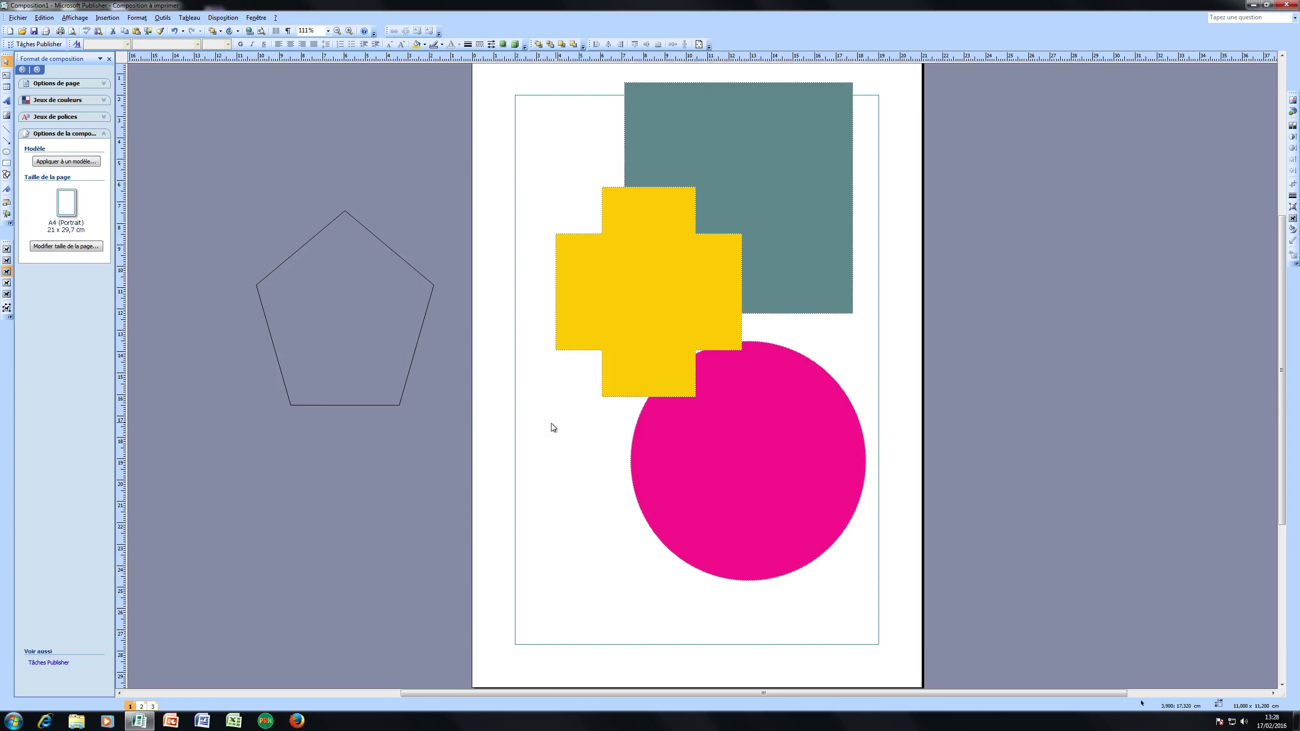
click(521, 437)
Move the pentagon to the lower left of the page, overlapping the pink circle, and fill it with a standard turquoise colour
click(398, 334)
drag(397, 333, 601, 550)
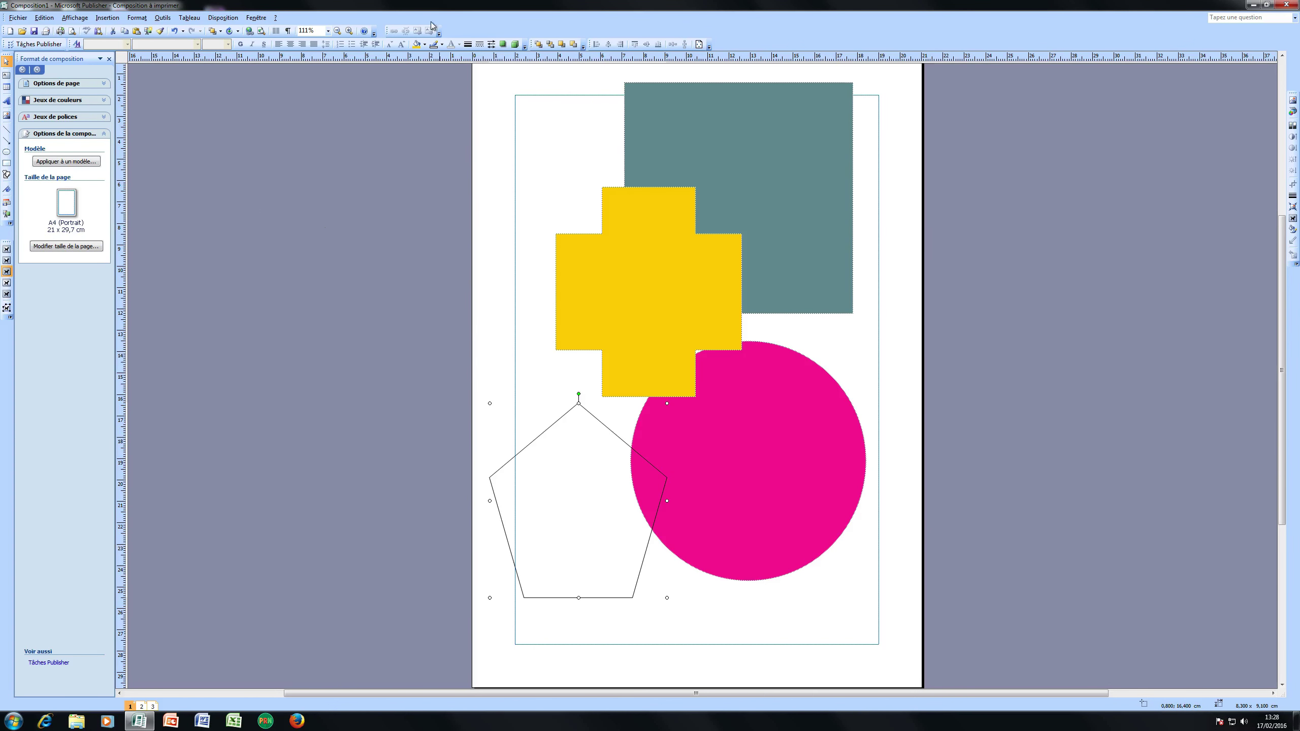
click(425, 44)
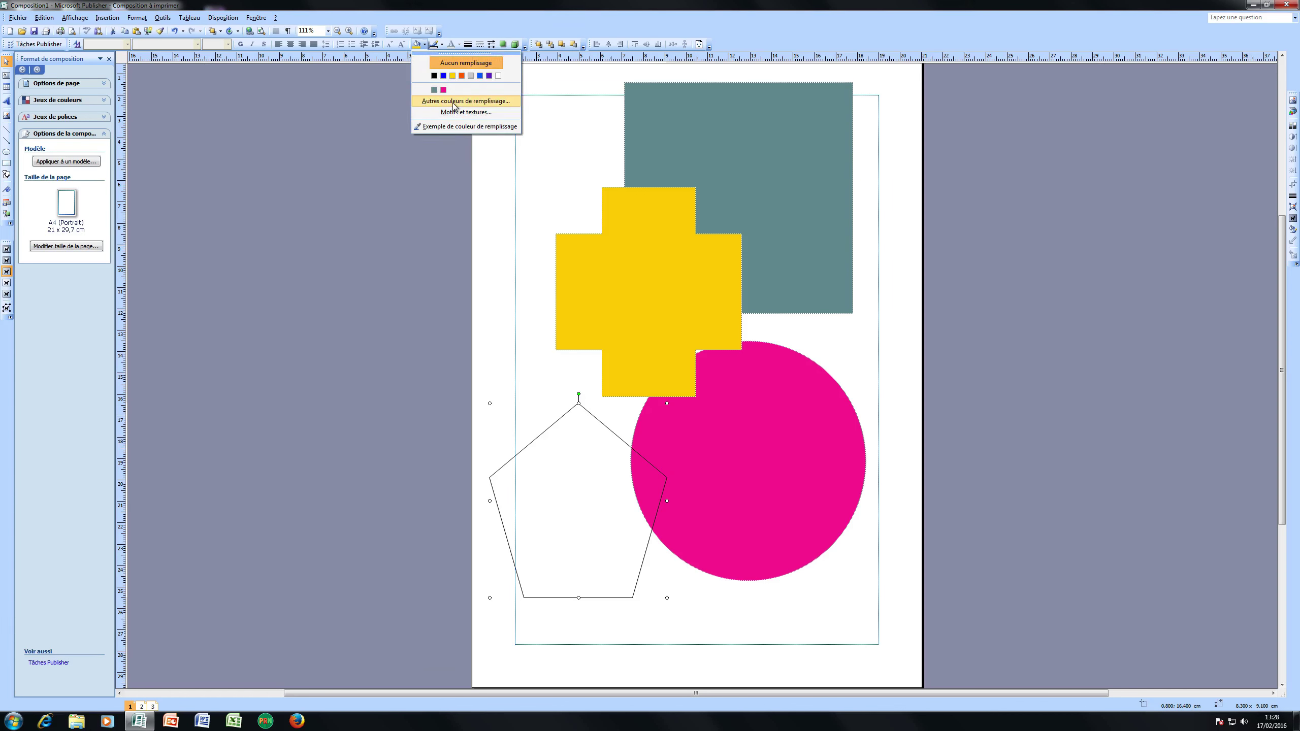
click(452, 106)
click(584, 290)
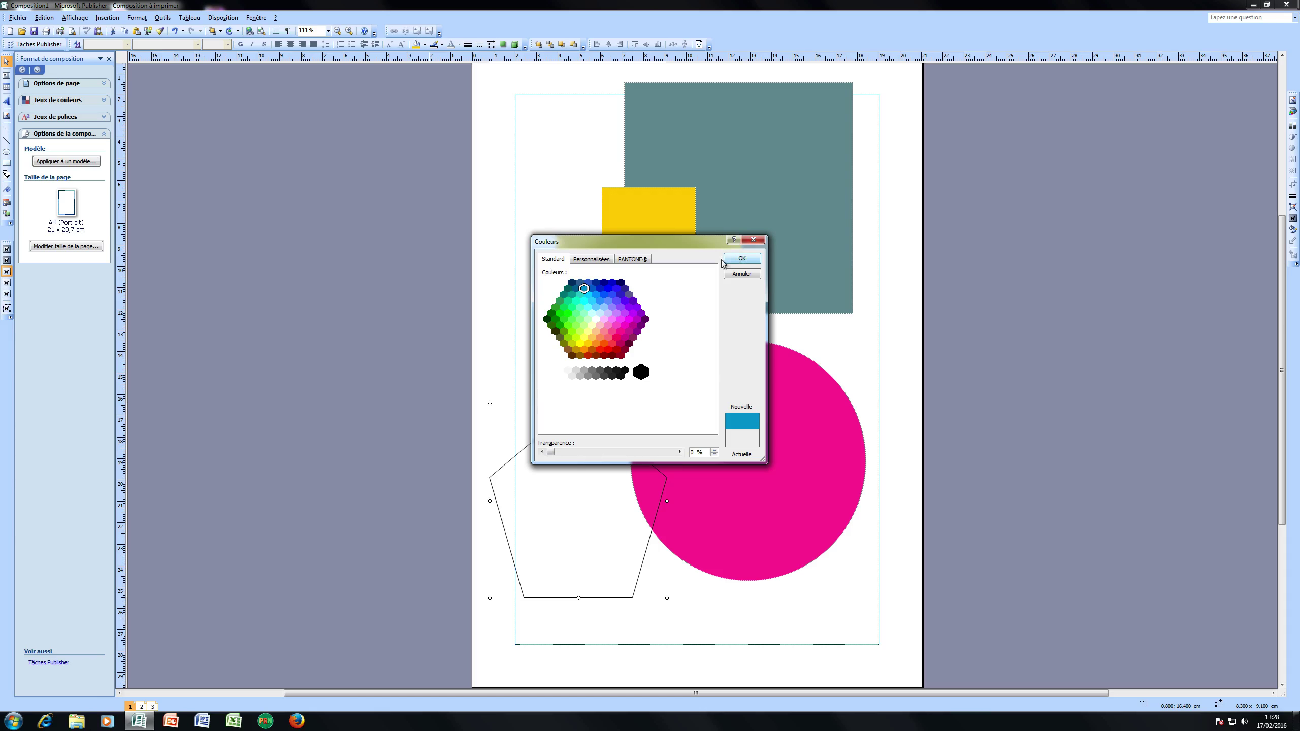
click(580, 296)
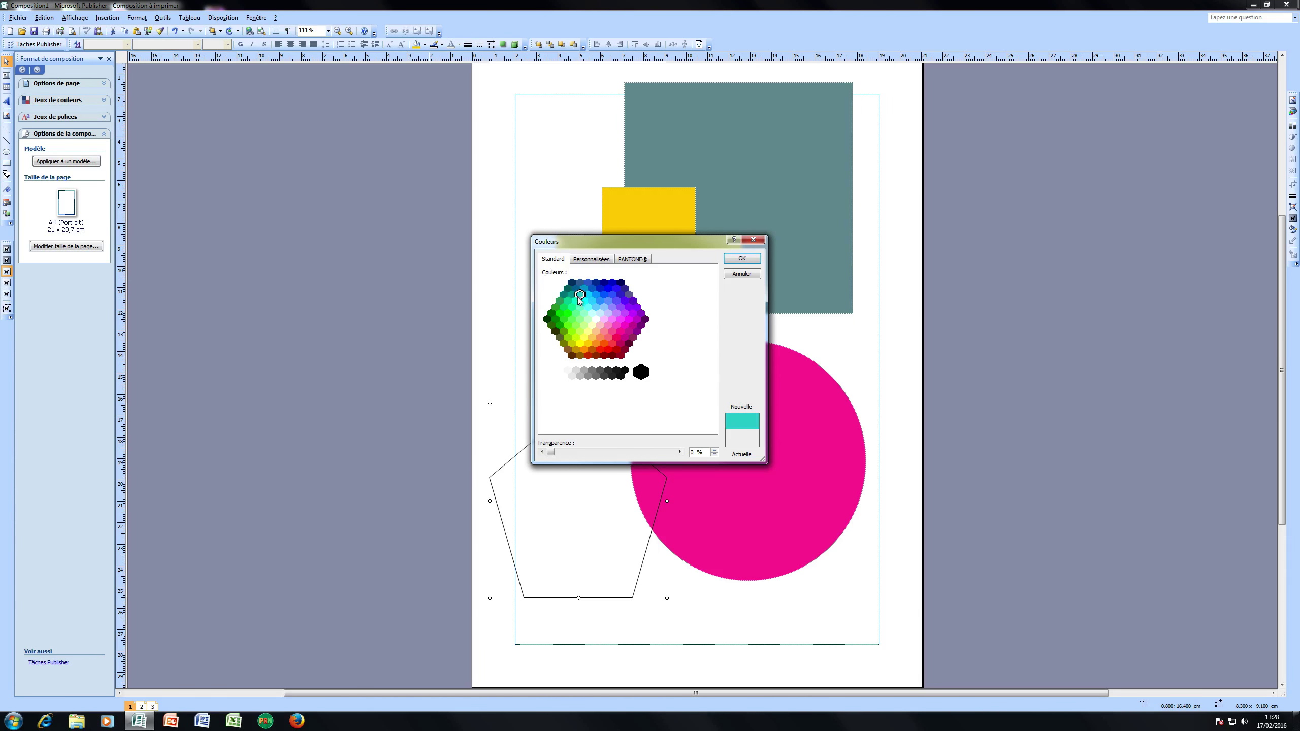
click(741, 258)
click(747, 613)
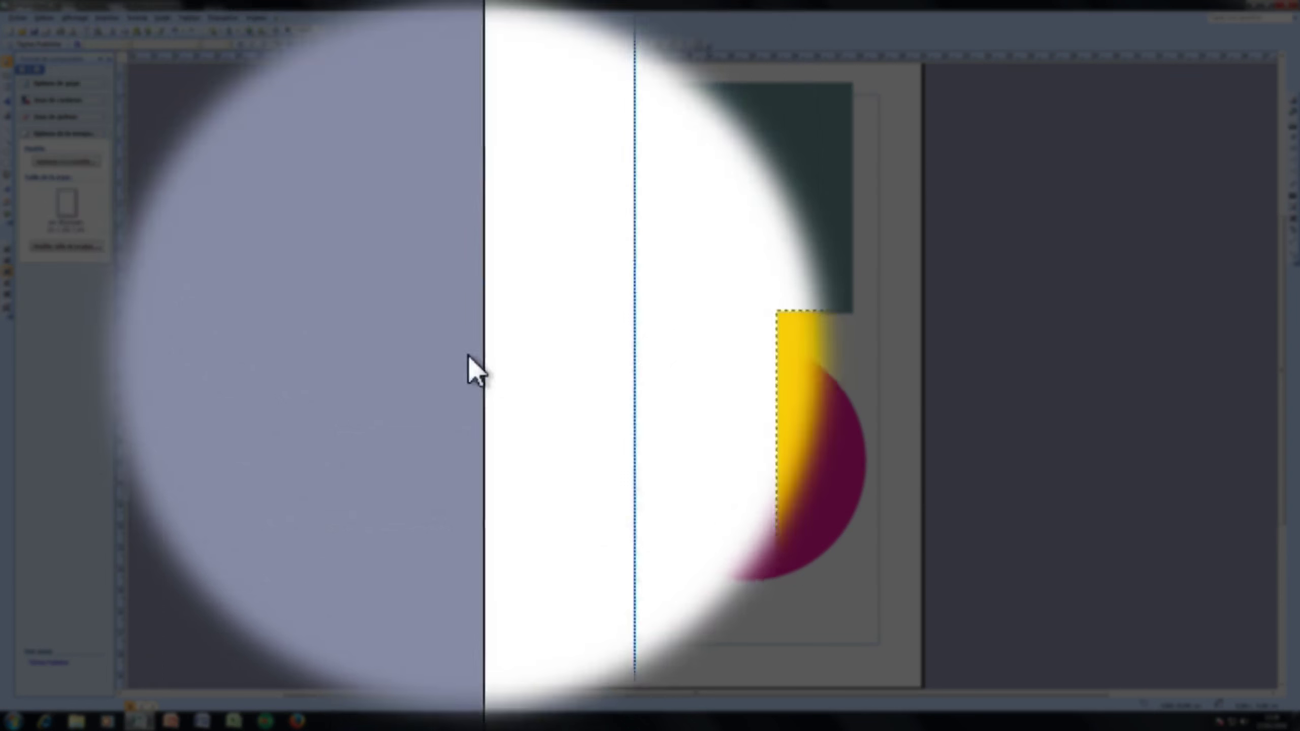
Move all four shapes off the page: pentagon and cross into the area on its left, square and circle on its right
click(649, 585)
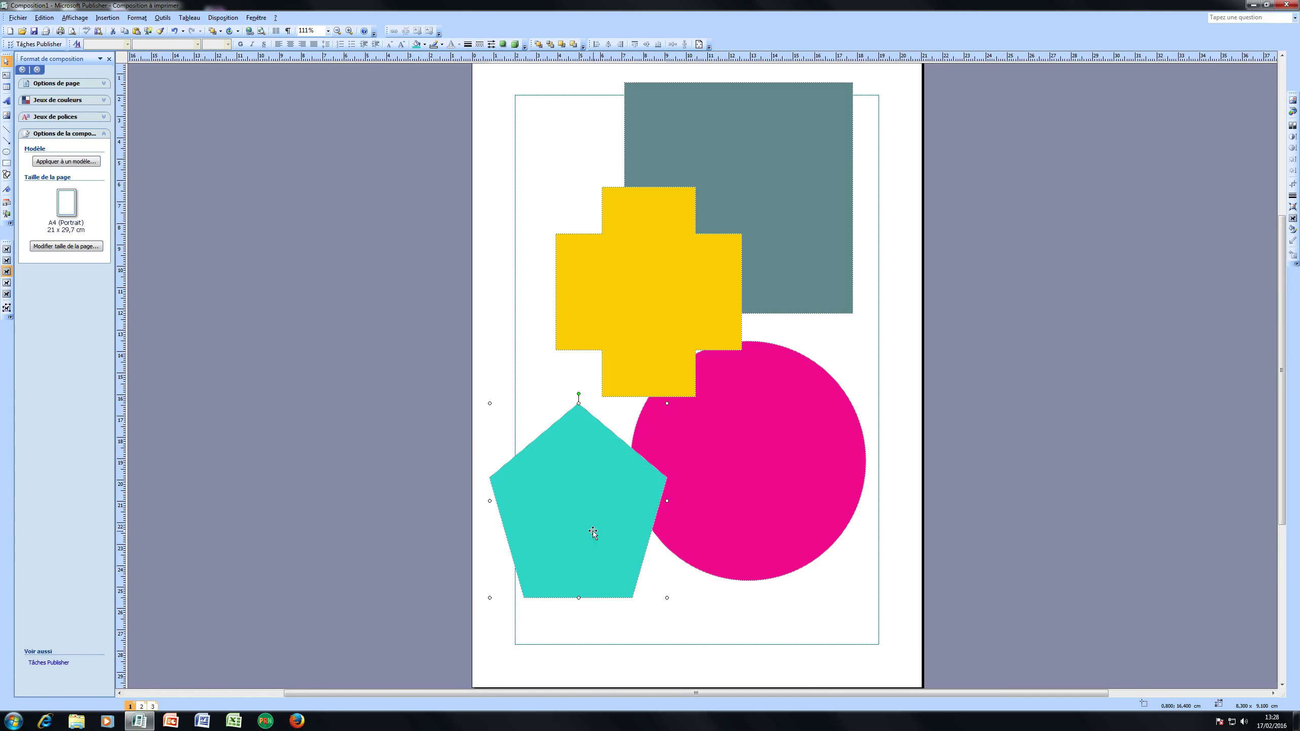
drag(593, 530, 333, 315)
drag(656, 293, 330, 535)
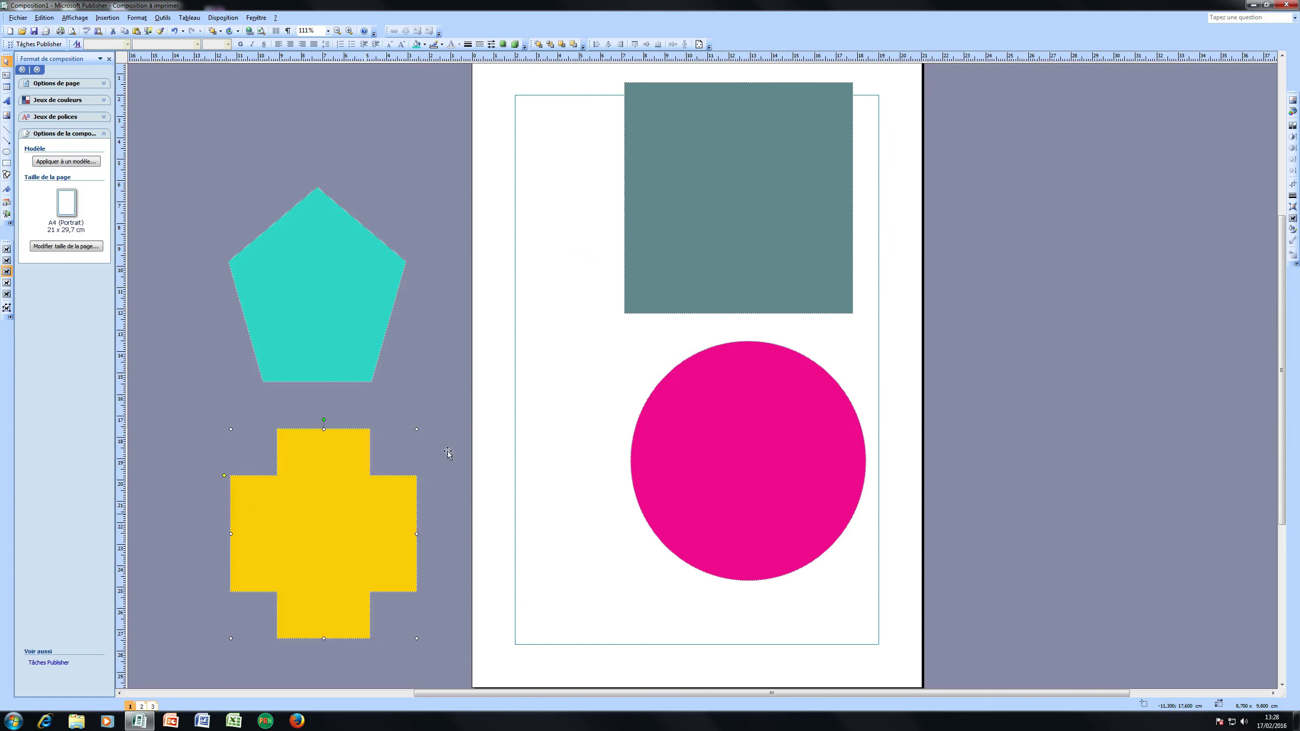
drag(664, 273, 1011, 307)
key(Tab)
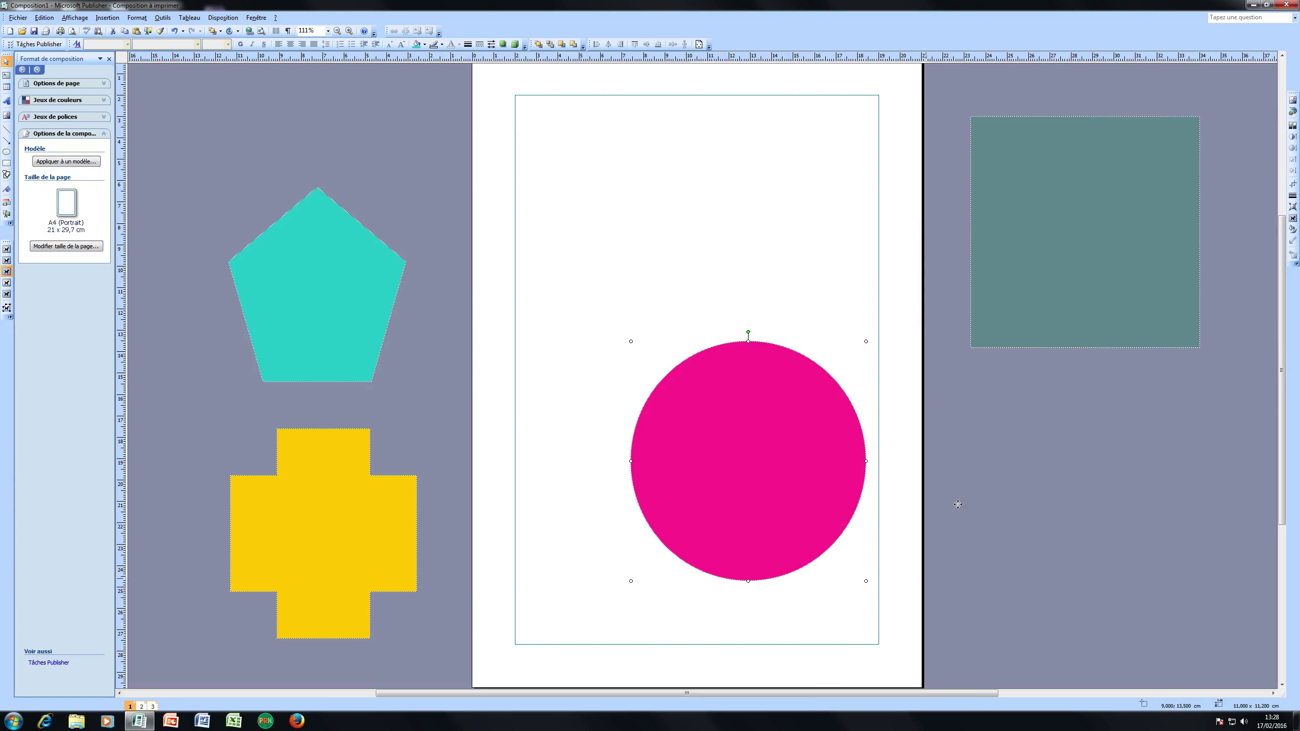
drag(722, 573, 1063, 606)
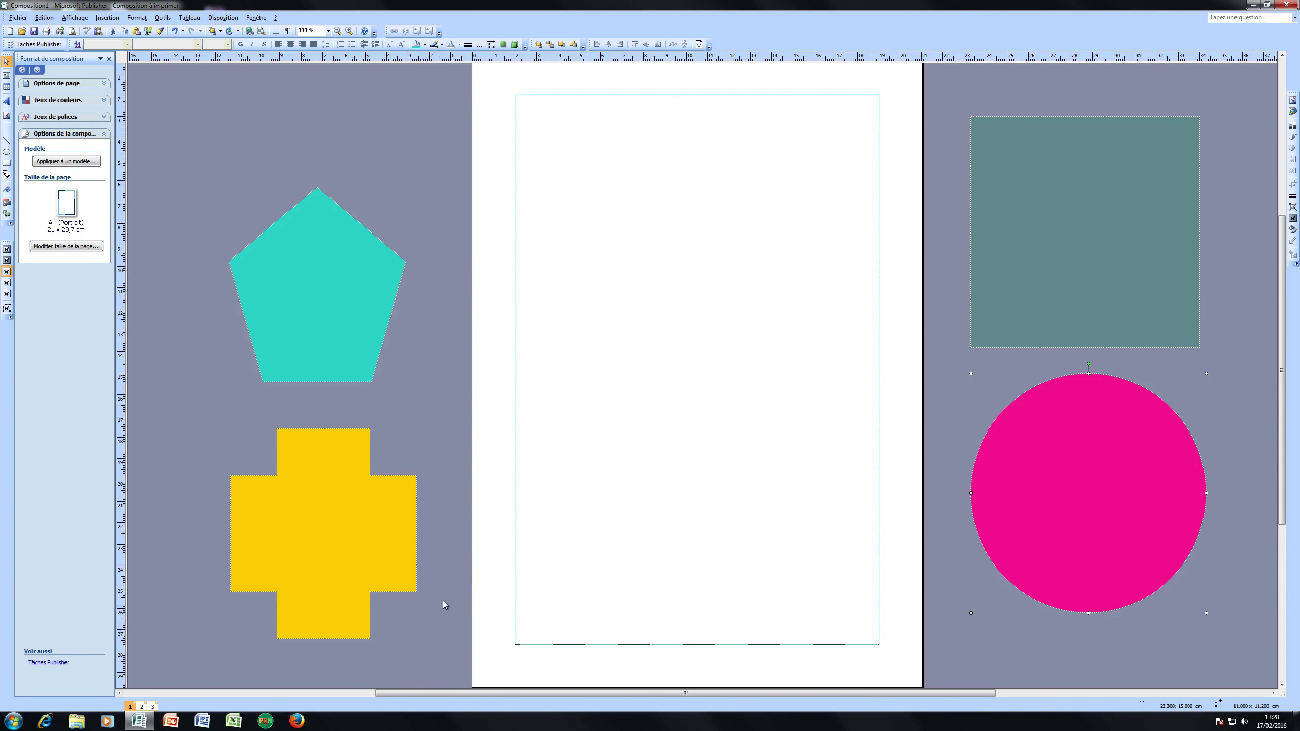
Zoom out to 75% and move the yellow cross to the middle of page 1
click(498, 551)
scroll(498, 551, down, 3)
scroll(498, 552, right, 5)
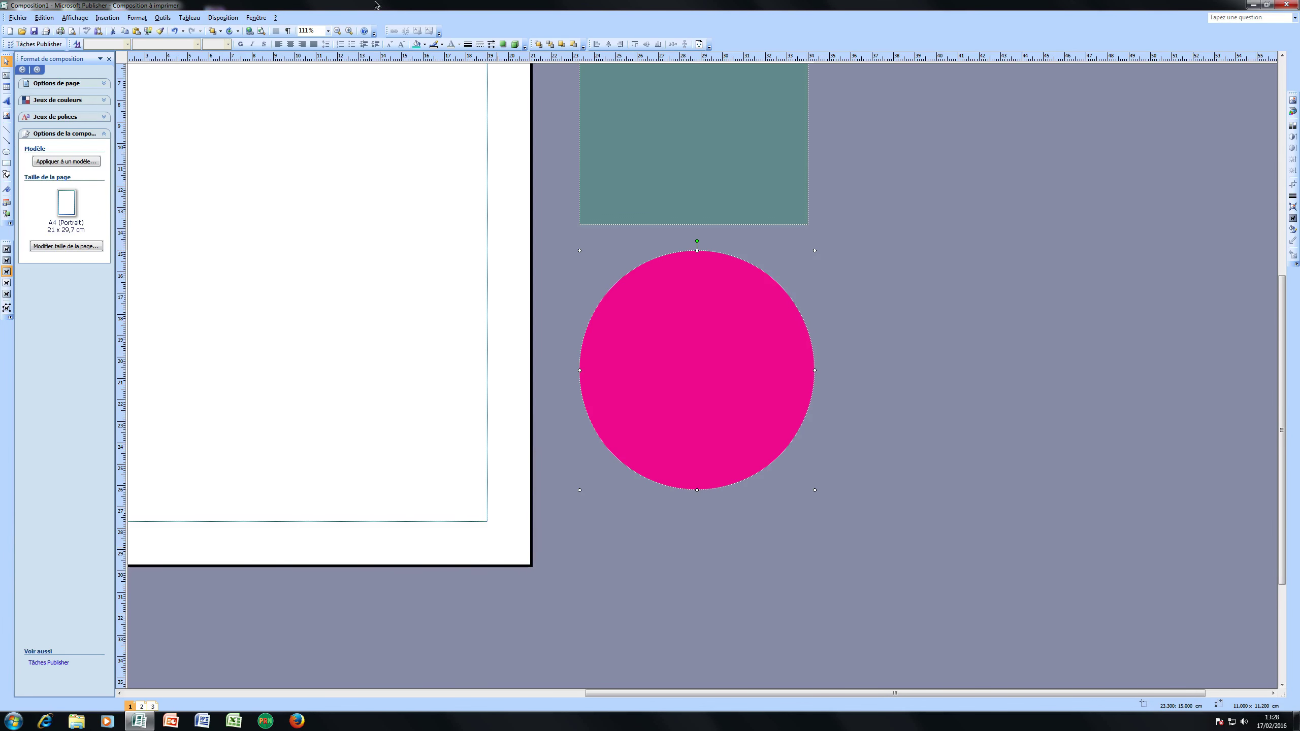
click(338, 31)
click(338, 31)
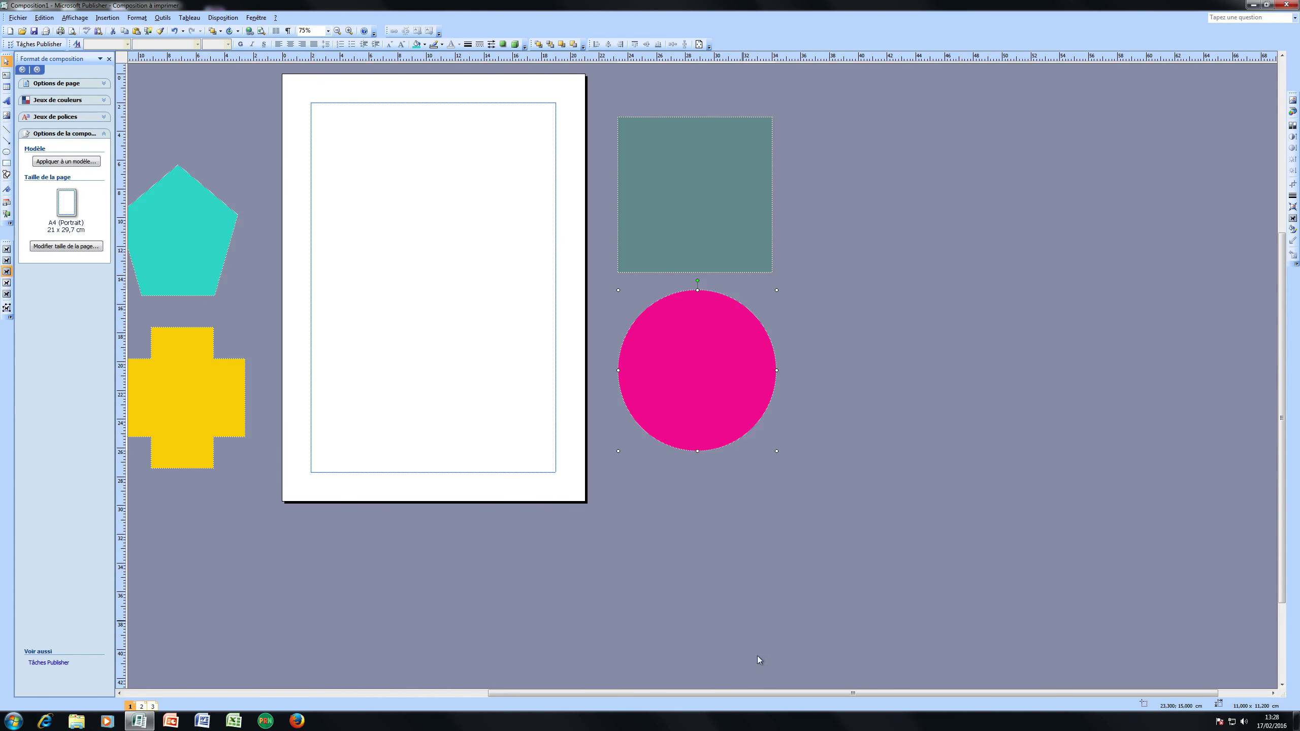
drag(770, 687, 657, 677)
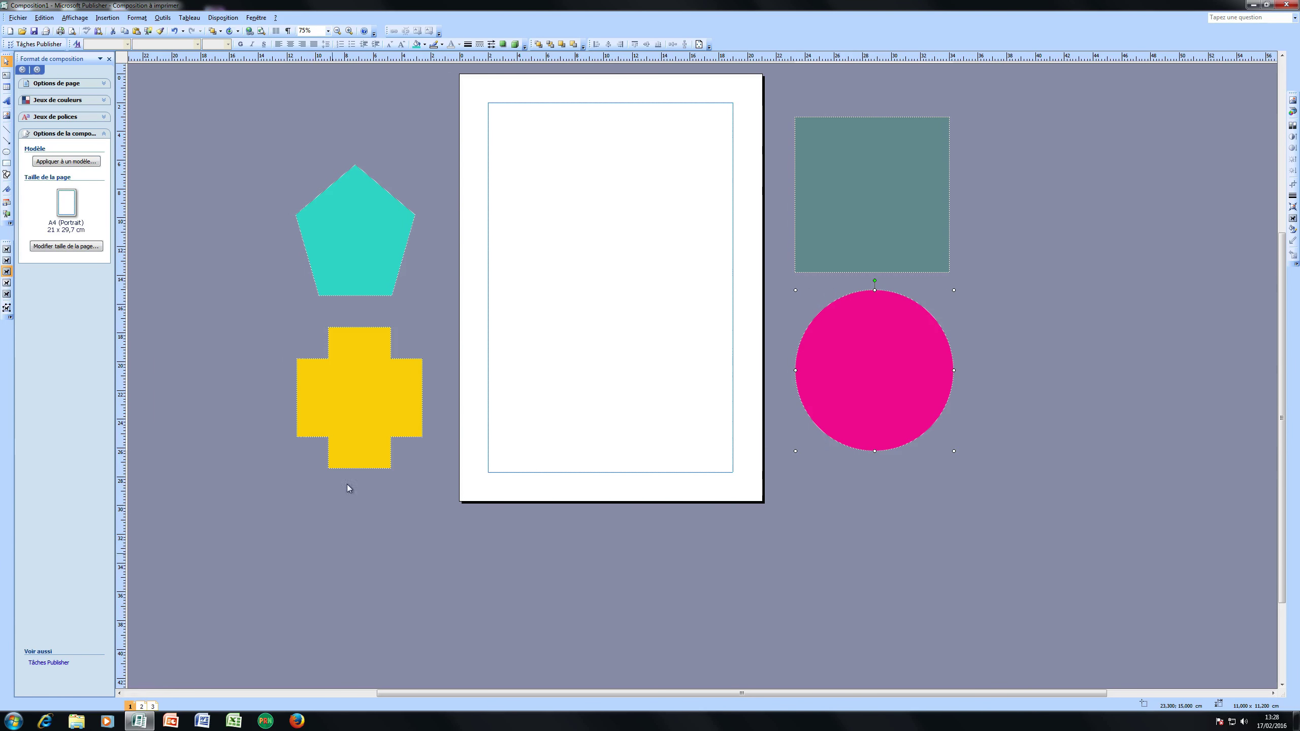
drag(353, 381, 604, 261)
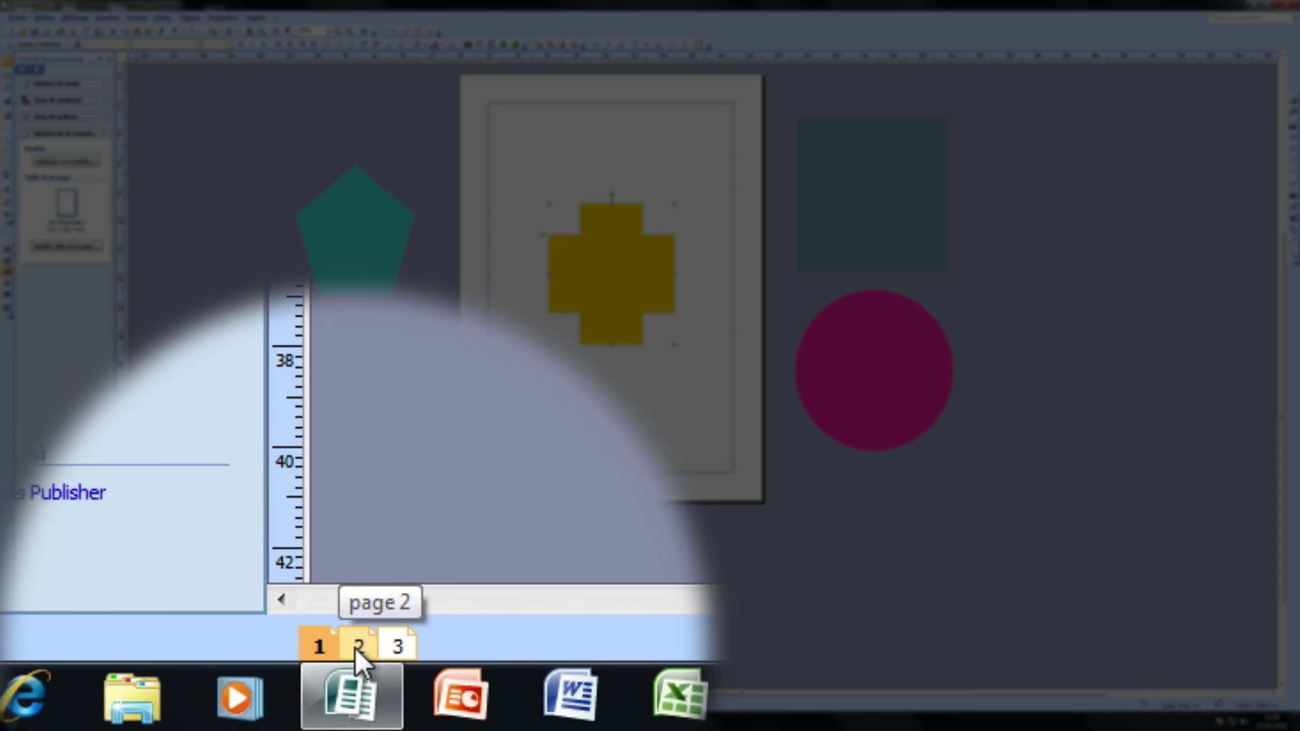
On page 2, place the turquoise pentagon in the upper left and the pink circle in the lower right
click(141, 706)
drag(364, 249, 545, 200)
drag(899, 361, 668, 382)
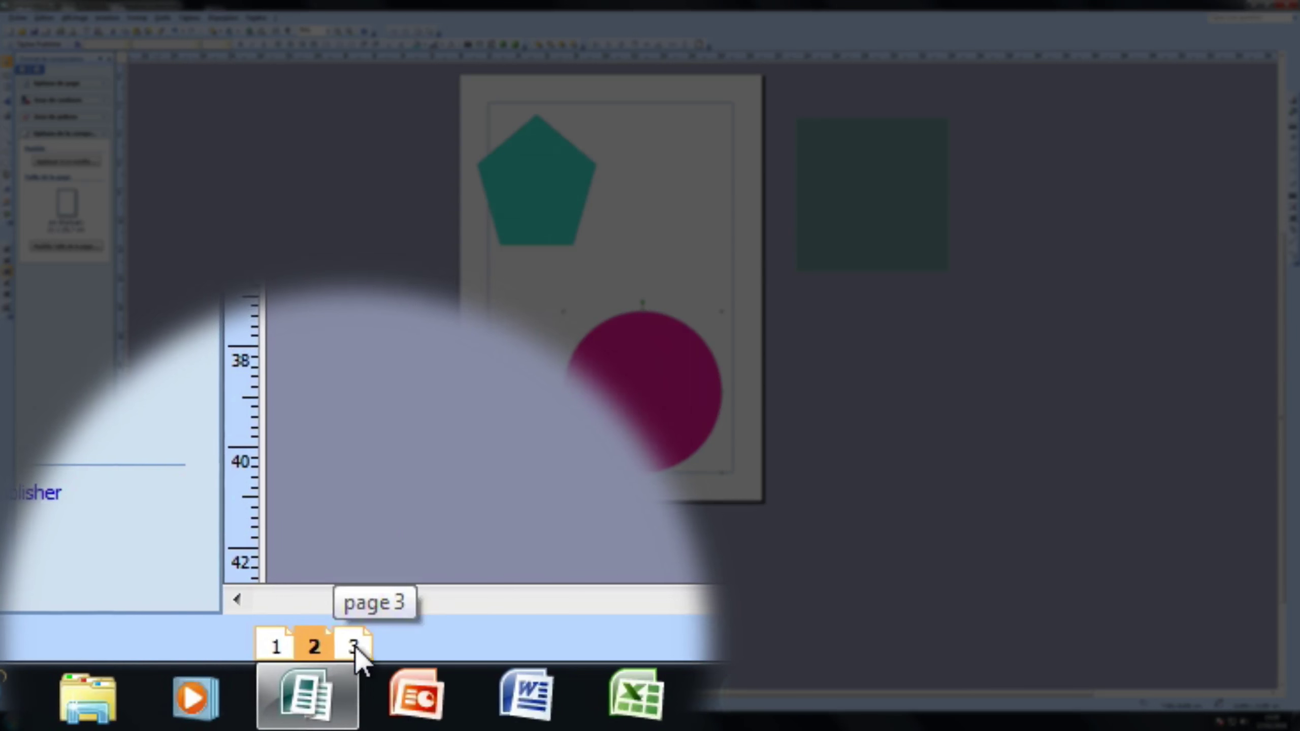
On page 3, place the teal square in the upper left of the page
click(152, 706)
click(872, 195)
drag(607, 176, 606, 178)
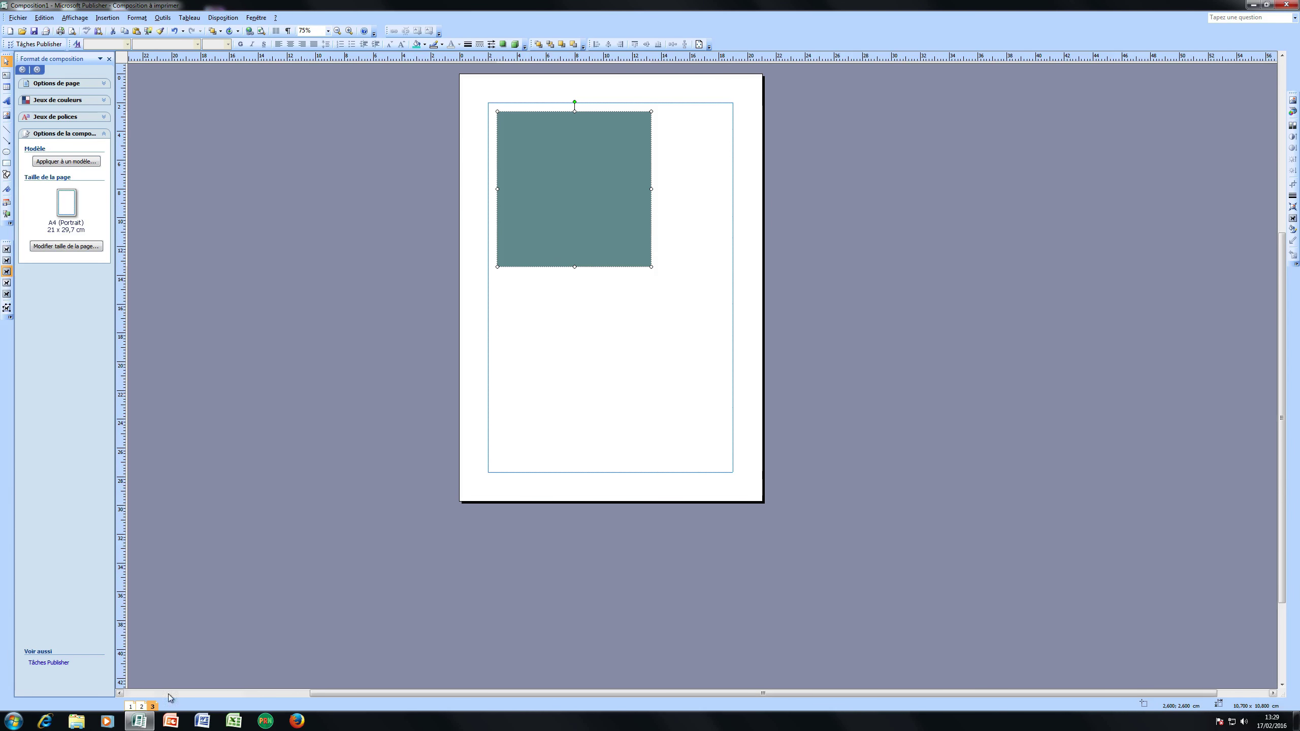
Go back and forth through pages 1, 2 and 3 to compare which shapes each one contains
click(142, 707)
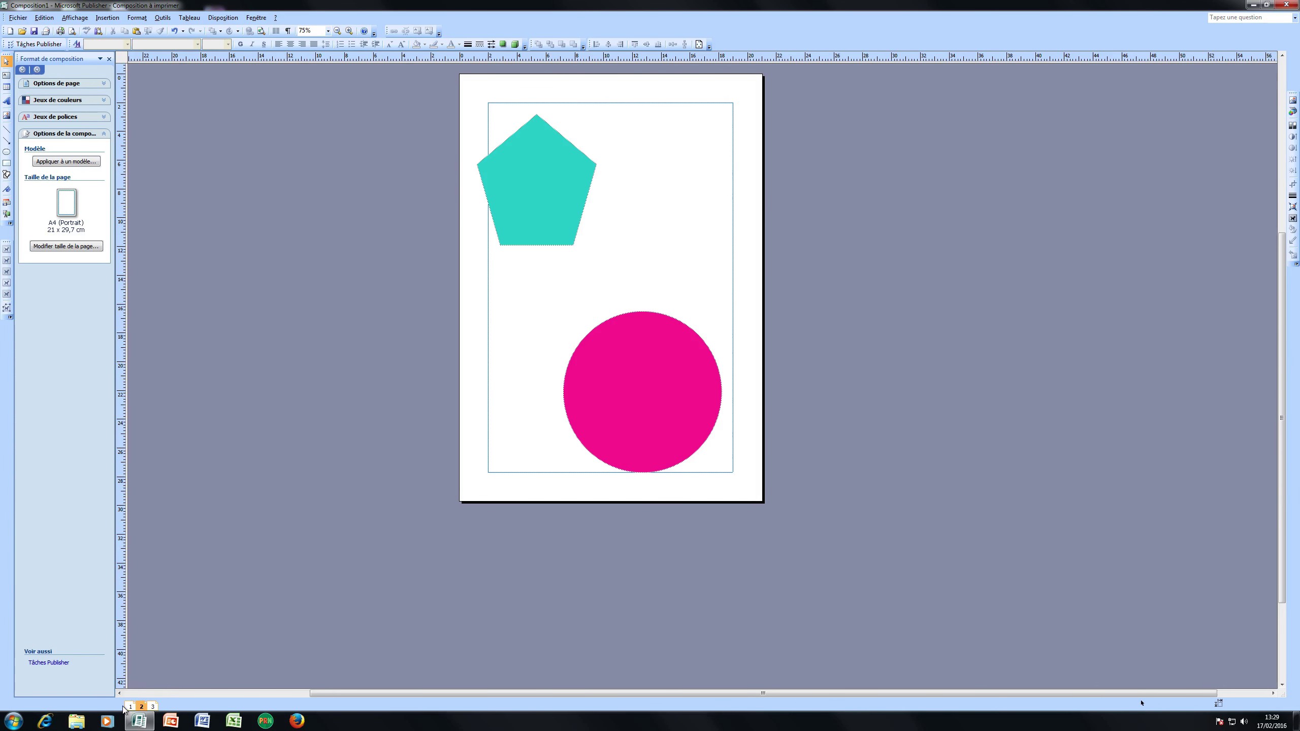
click(131, 707)
click(141, 707)
click(152, 706)
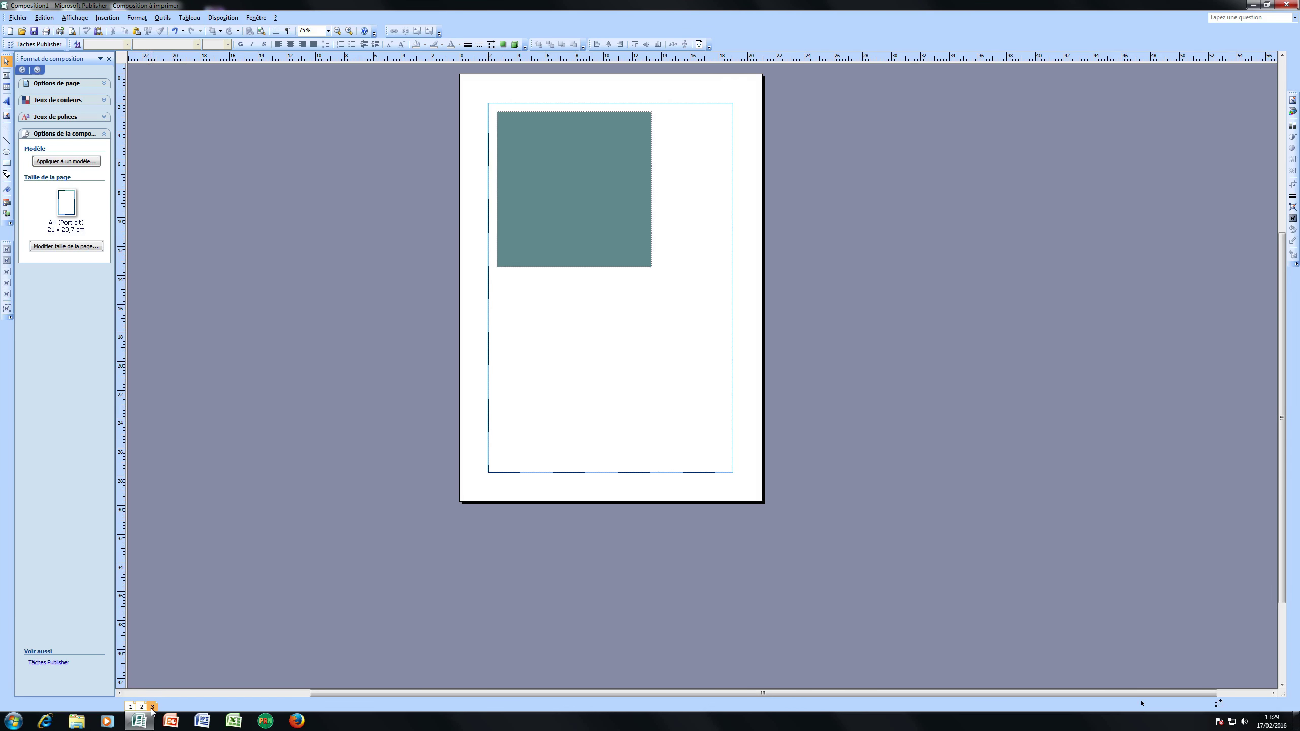
click(141, 707)
click(130, 706)
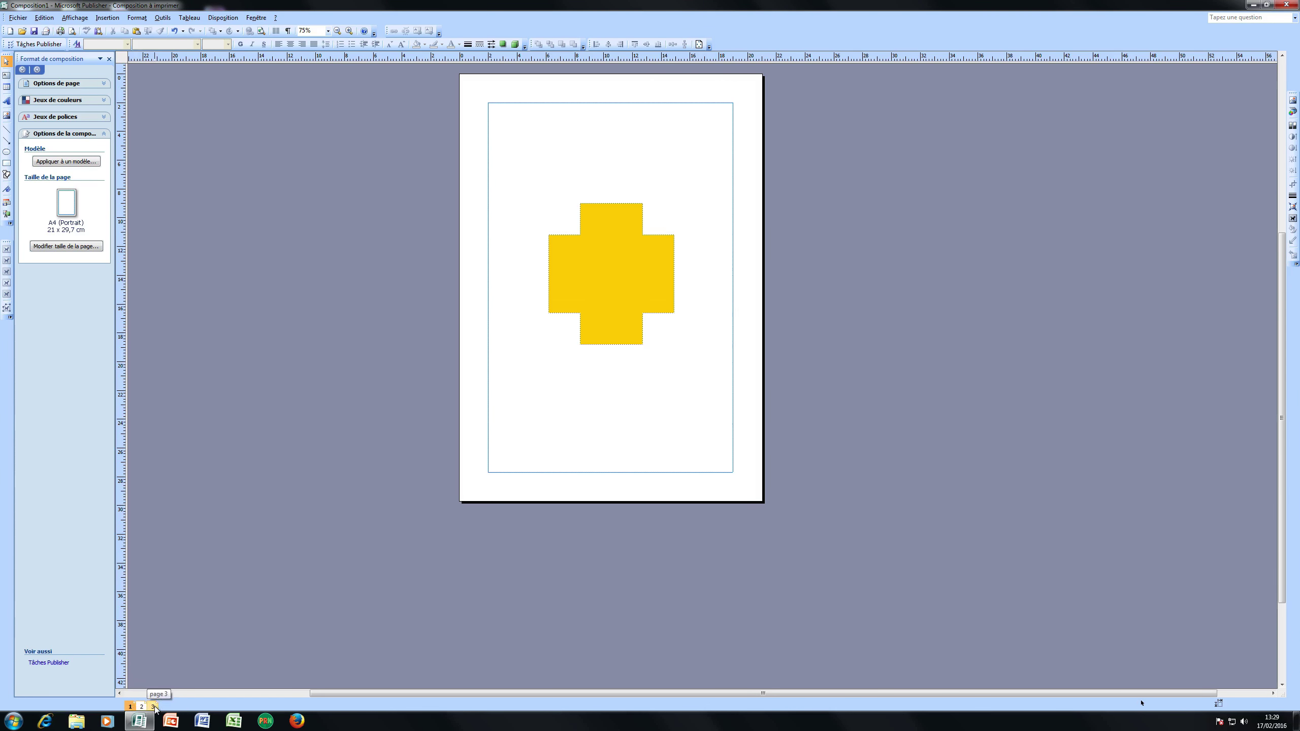
click(152, 706)
Move page 2's pink circle completely off the page to the right and check the off-page area from all three pages
click(141, 707)
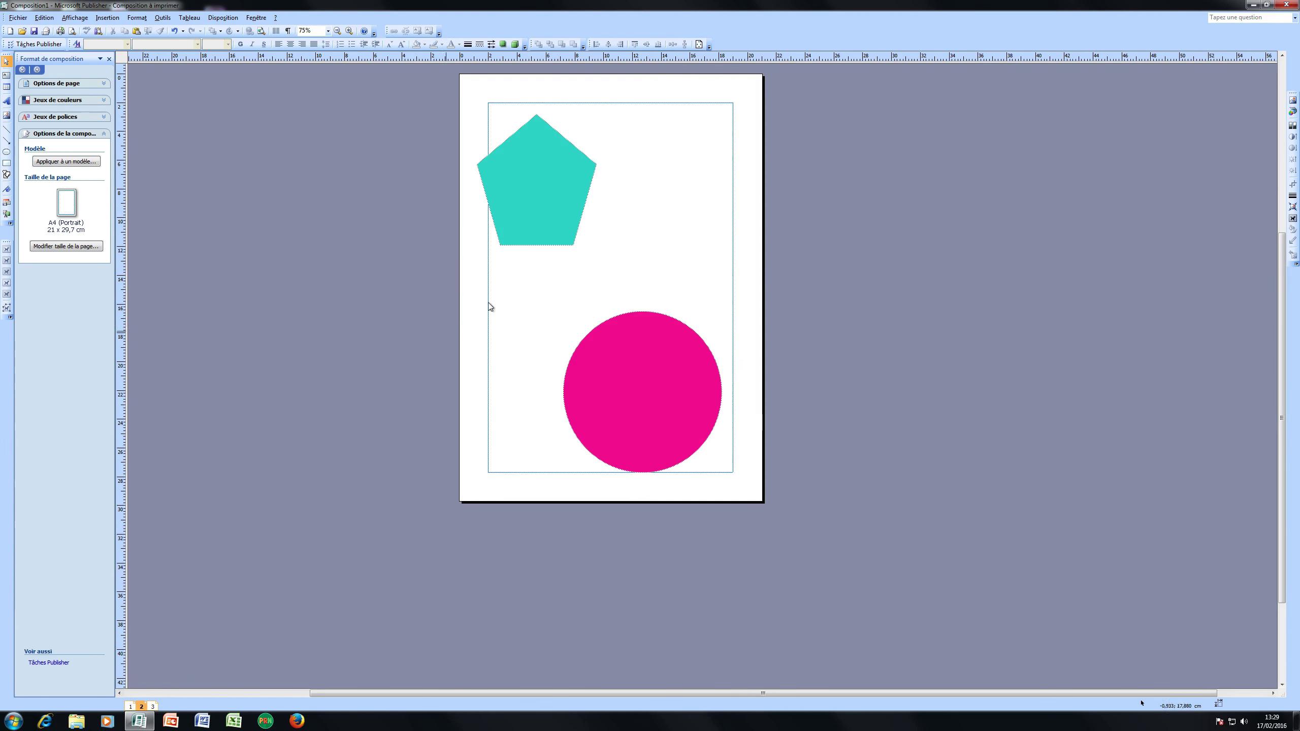
drag(635, 379, 951, 199)
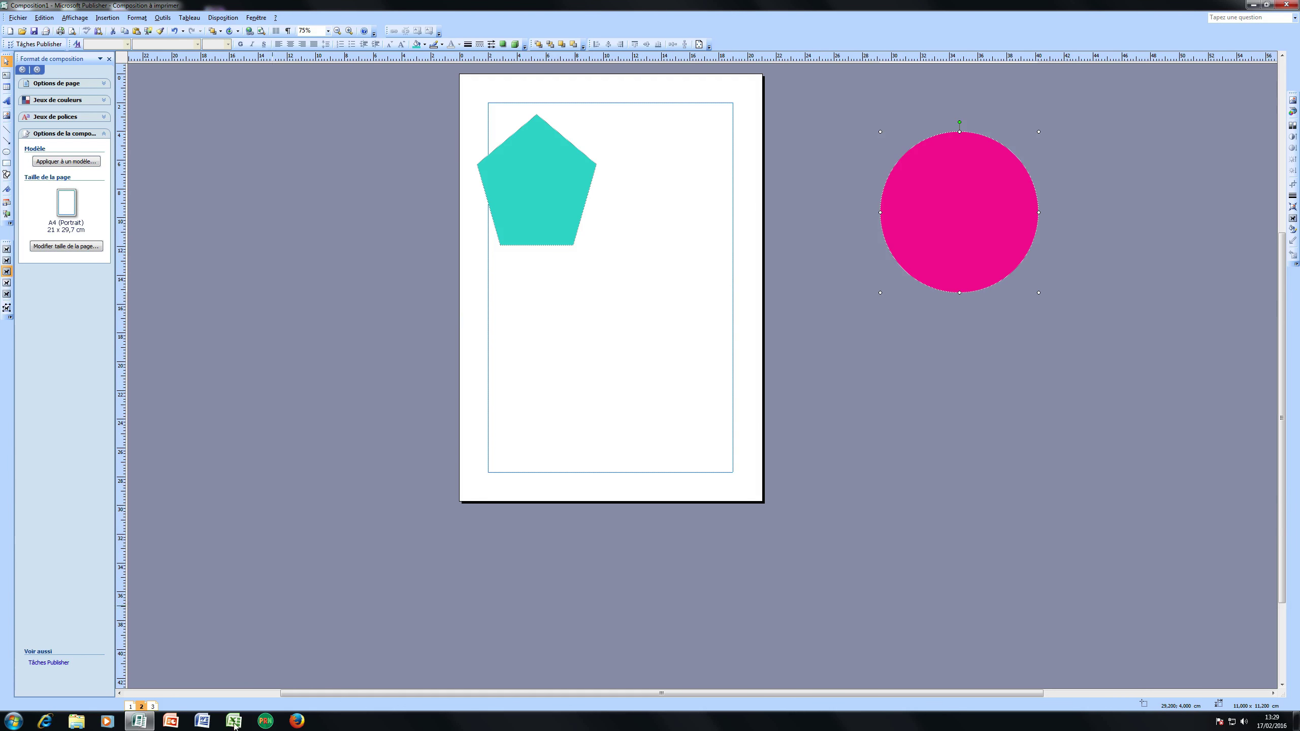
click(152, 707)
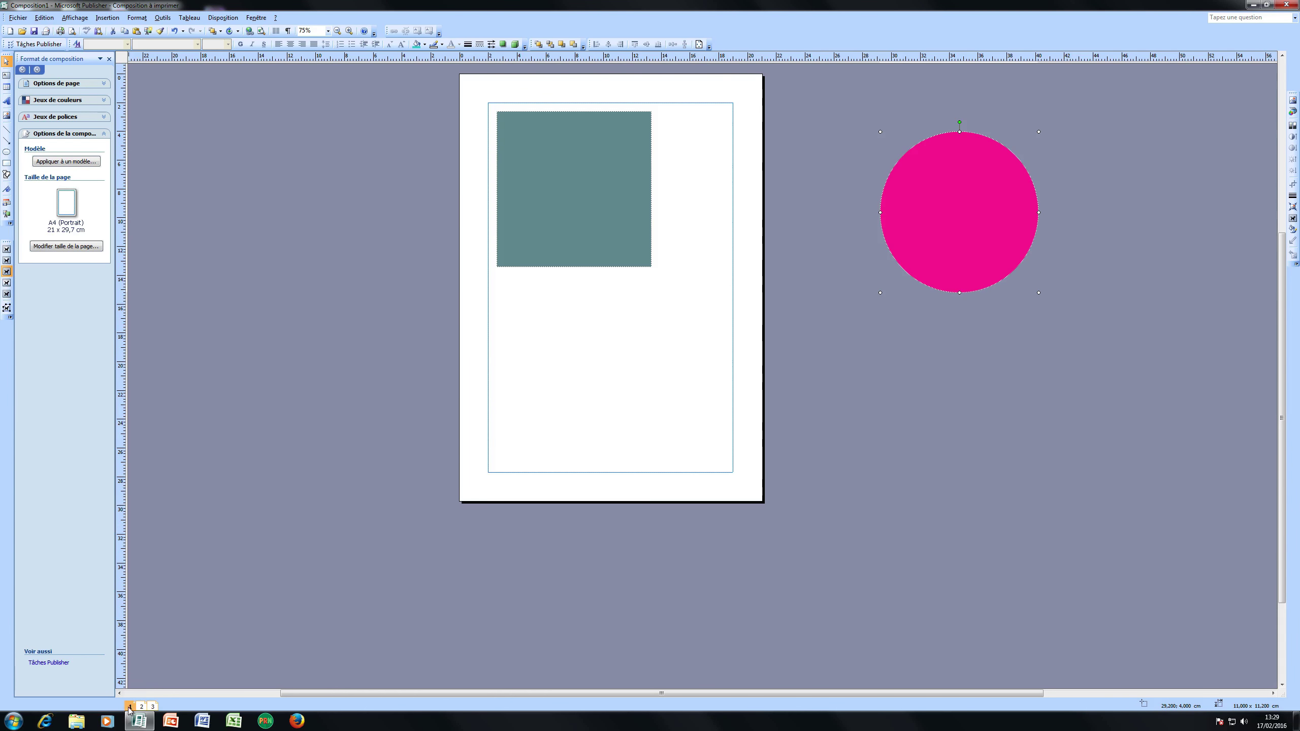
click(130, 707)
click(141, 707)
click(152, 707)
click(142, 707)
click(131, 706)
click(141, 707)
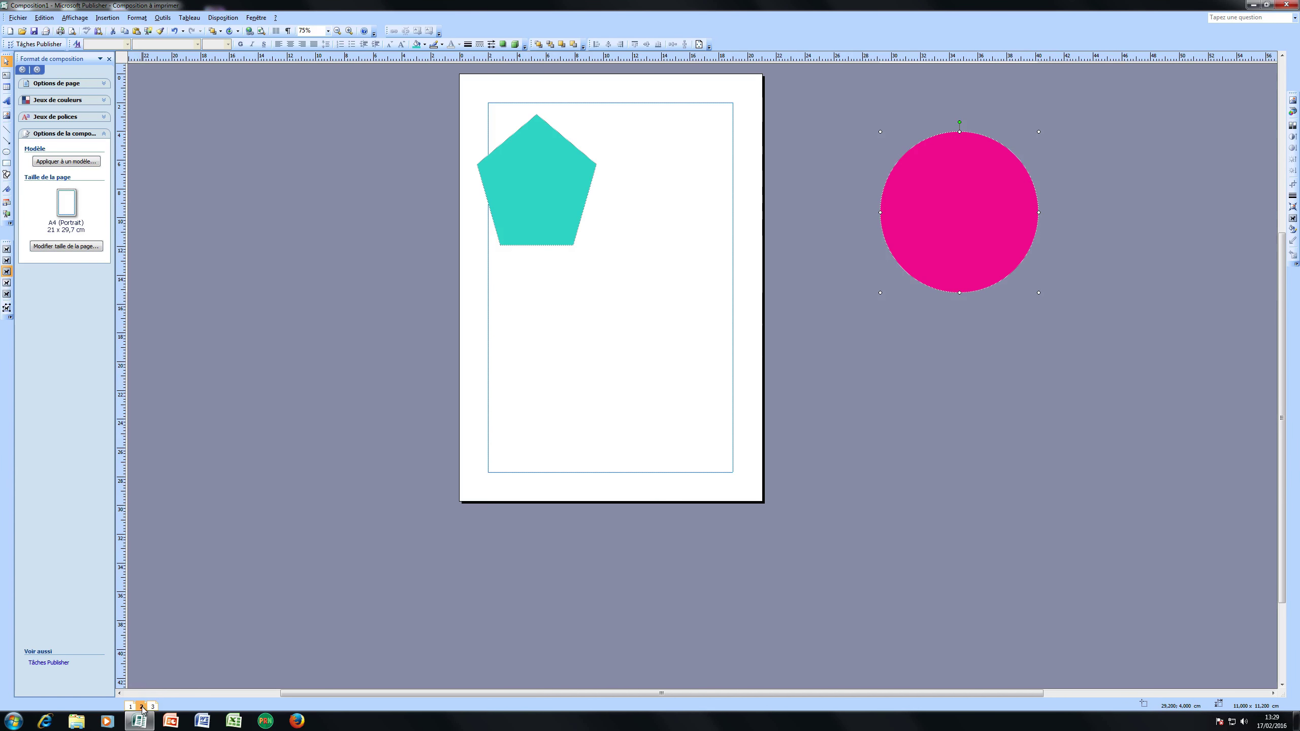
On page 2, move the pink circle so it straddles the page's right edge, and check the other pages for it
drag(944, 261, 739, 353)
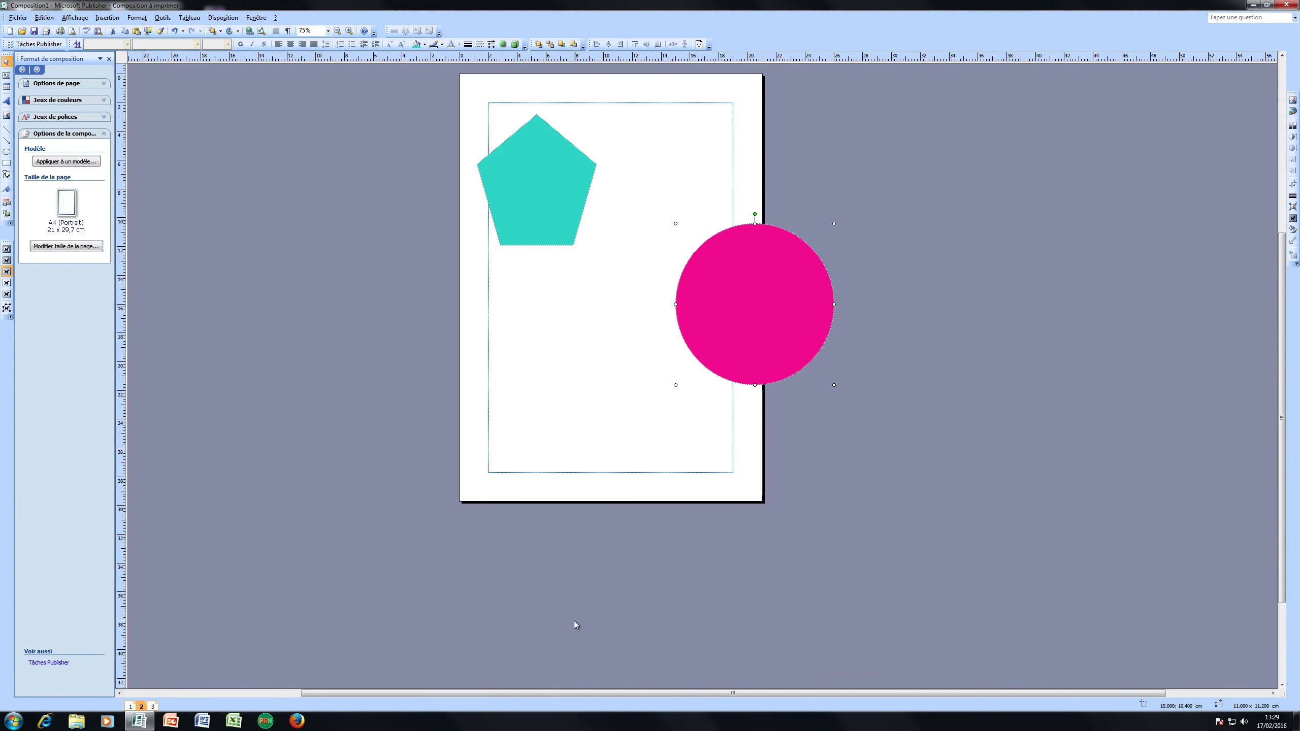
click(153, 708)
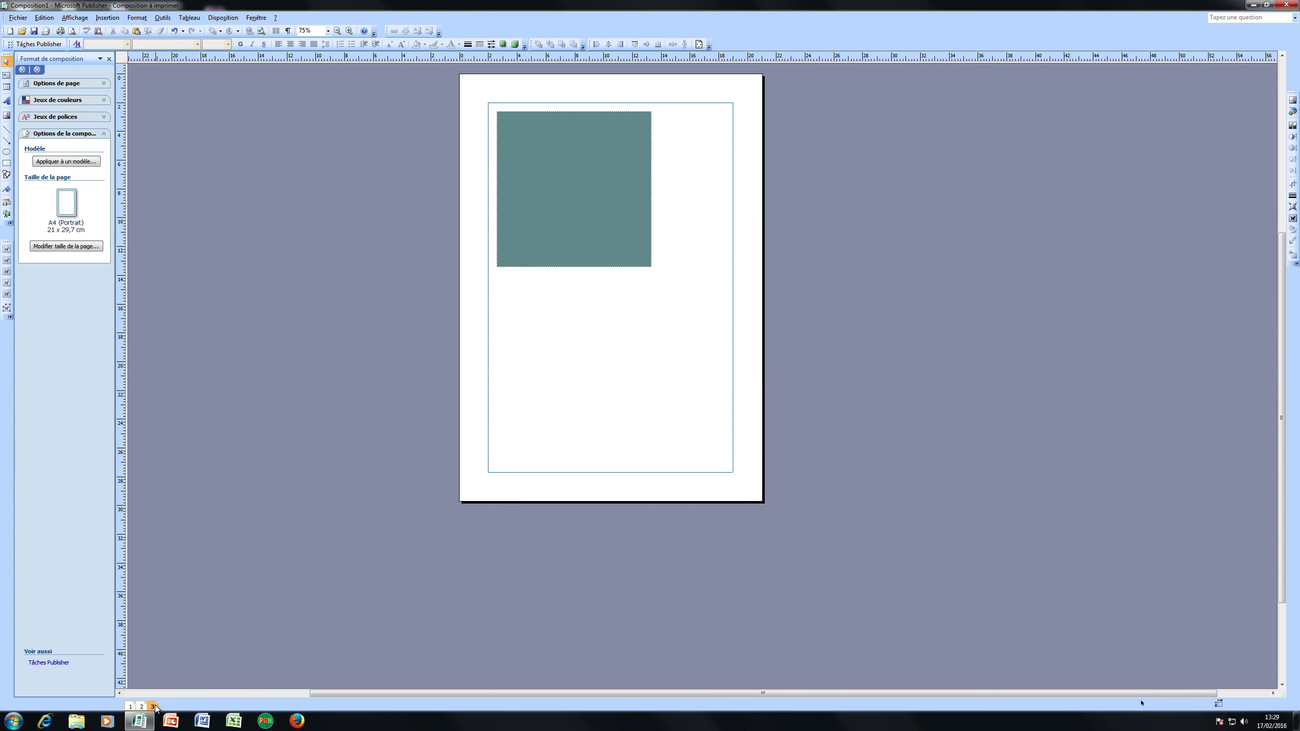
click(131, 707)
click(142, 707)
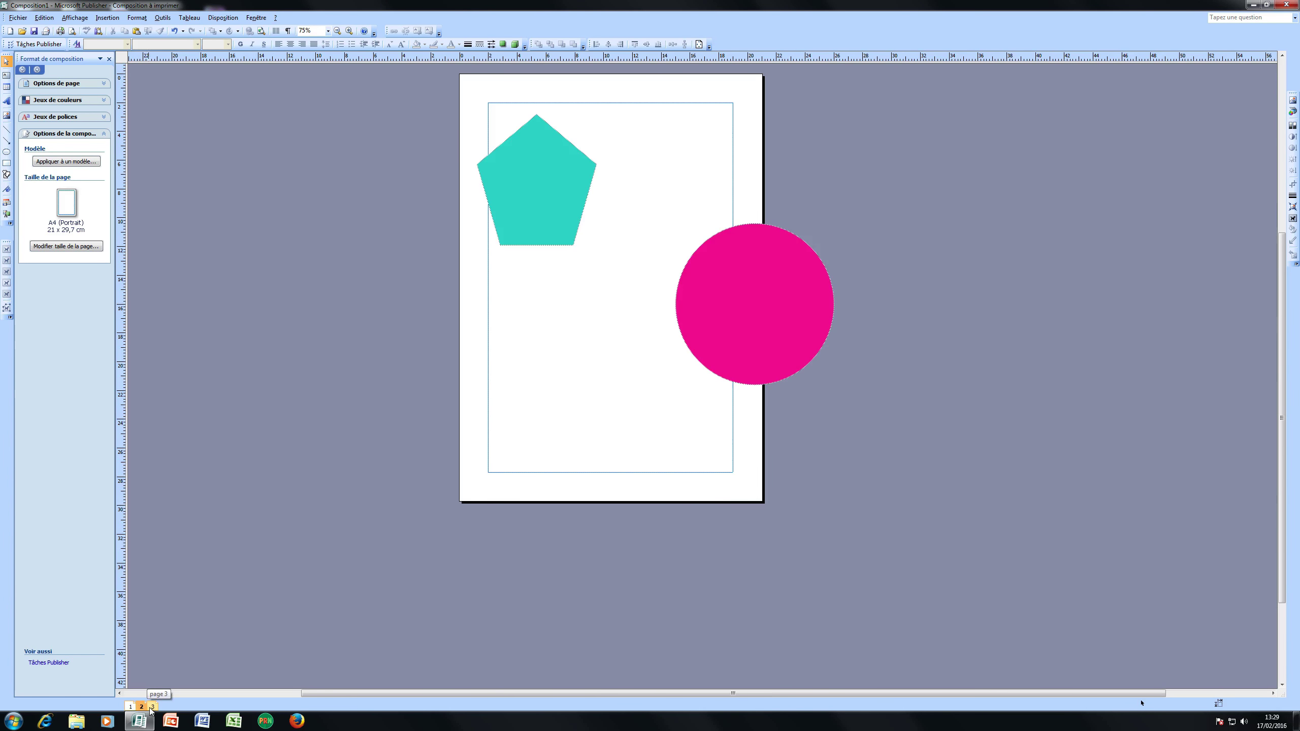
click(152, 706)
click(142, 706)
click(131, 707)
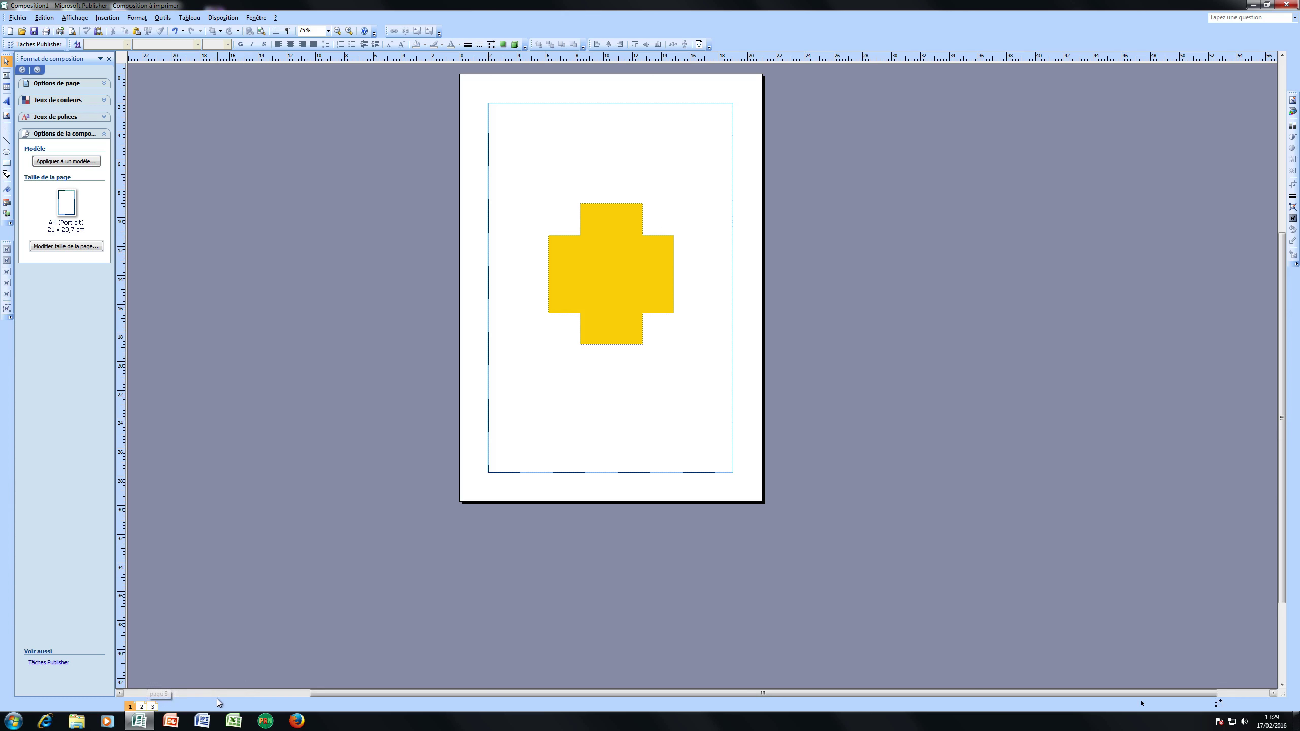
Insert the picture fonds-ecran-paysage-de-reve-151.jpg on page 3, choosing it with the files shown as large icons
click(153, 706)
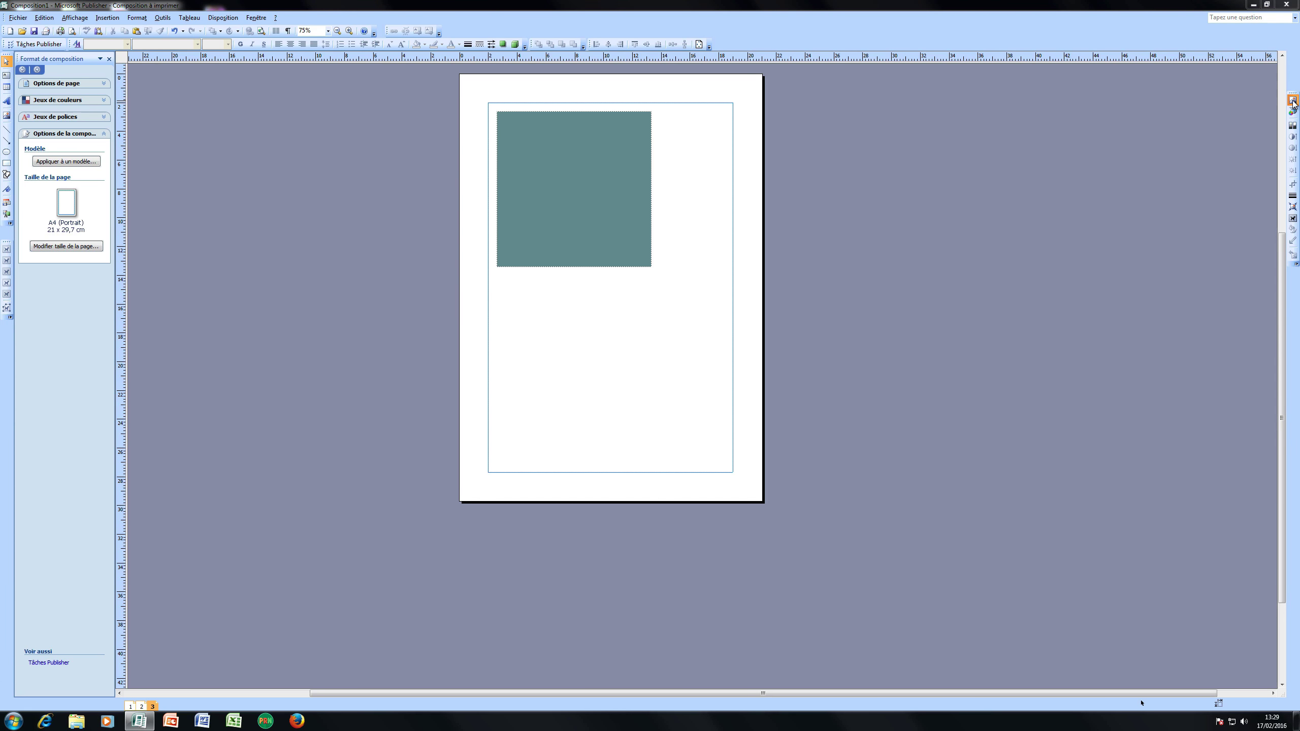
click(1293, 100)
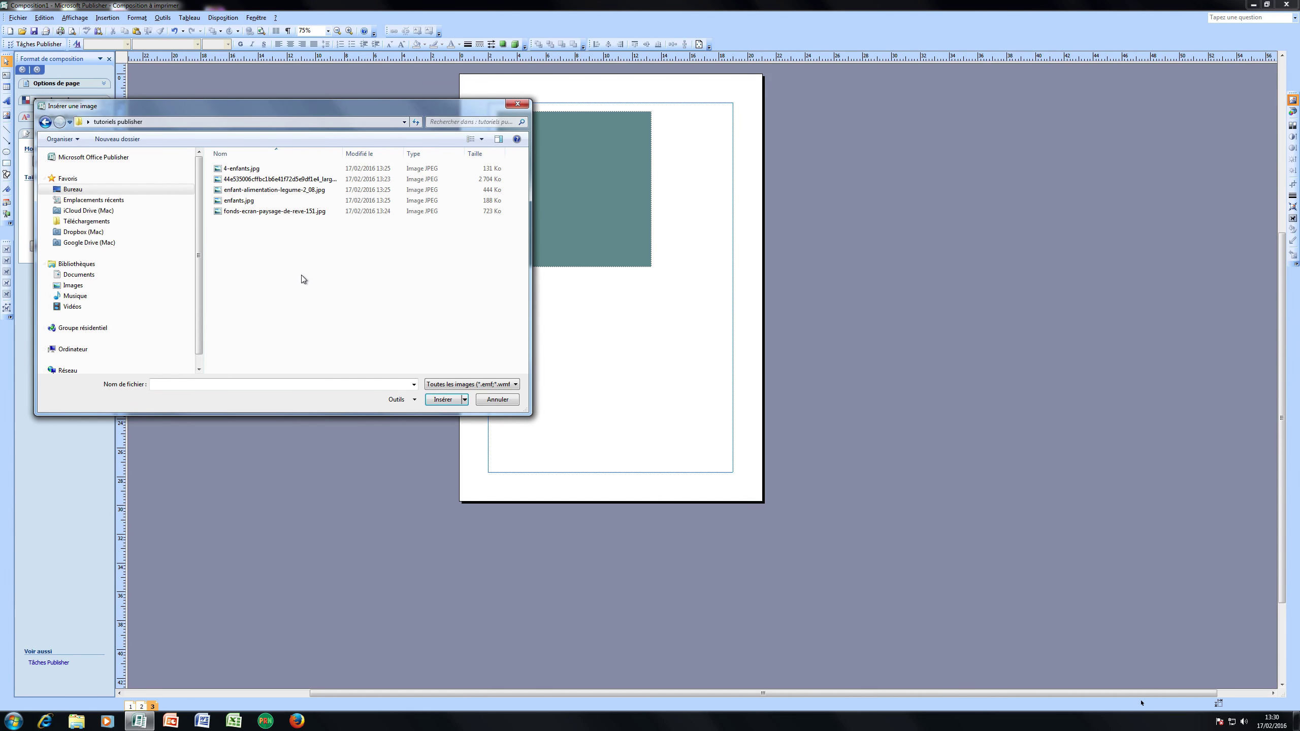
click(481, 140)
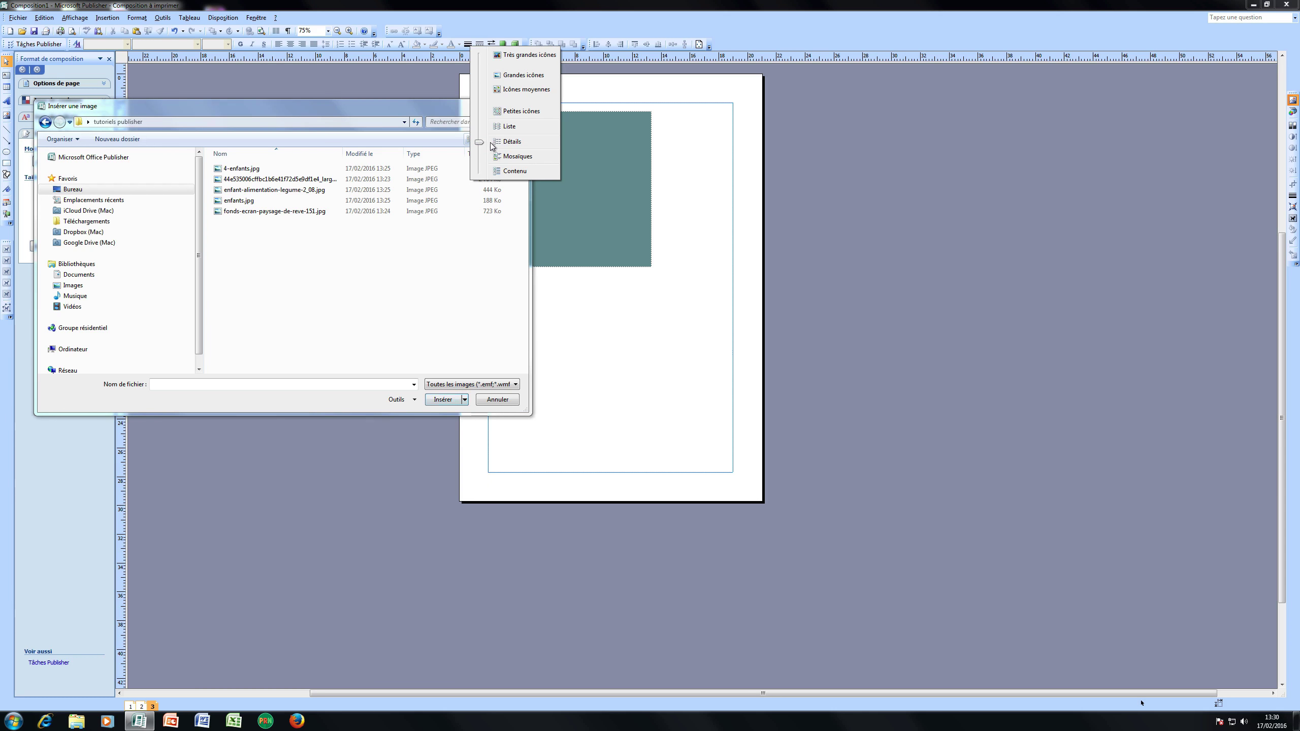
click(516, 76)
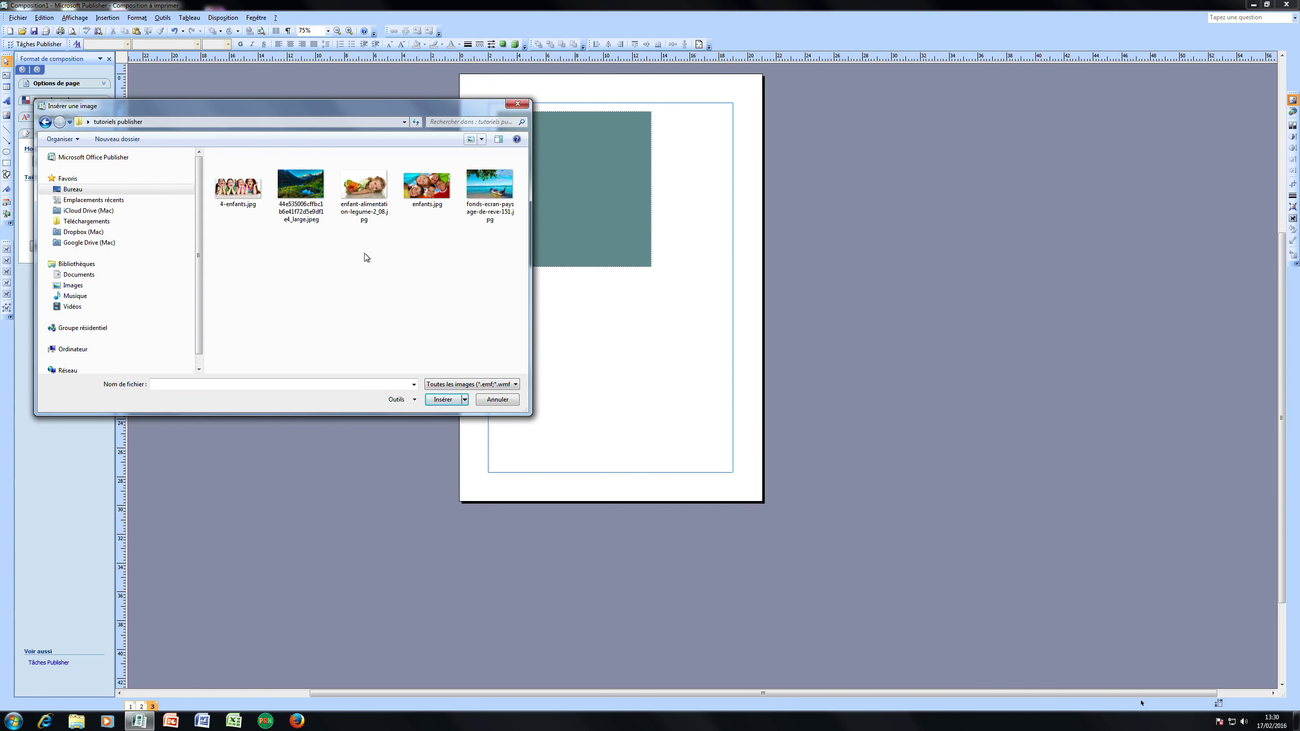
click(492, 204)
click(443, 400)
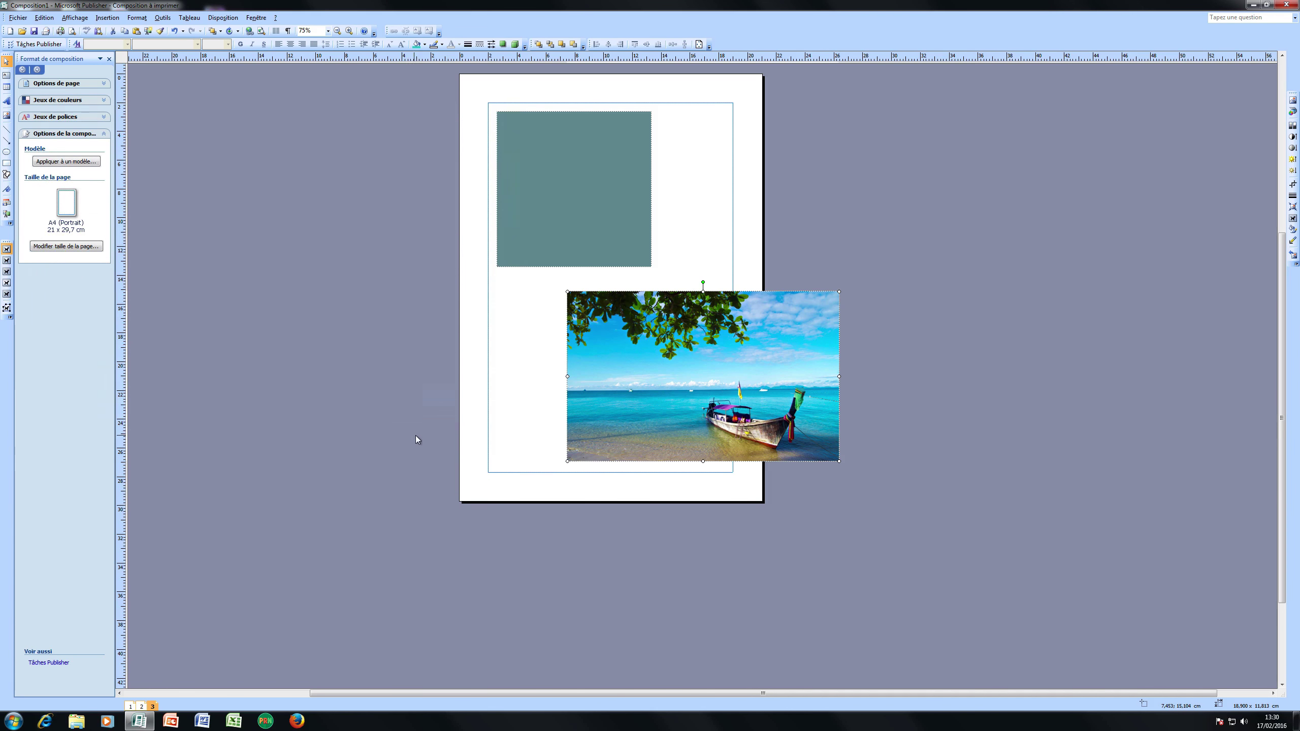
Move the beach picture onto page 3 just below the teal square and check pages 2 and 1 for it
drag(637, 388, 547, 384)
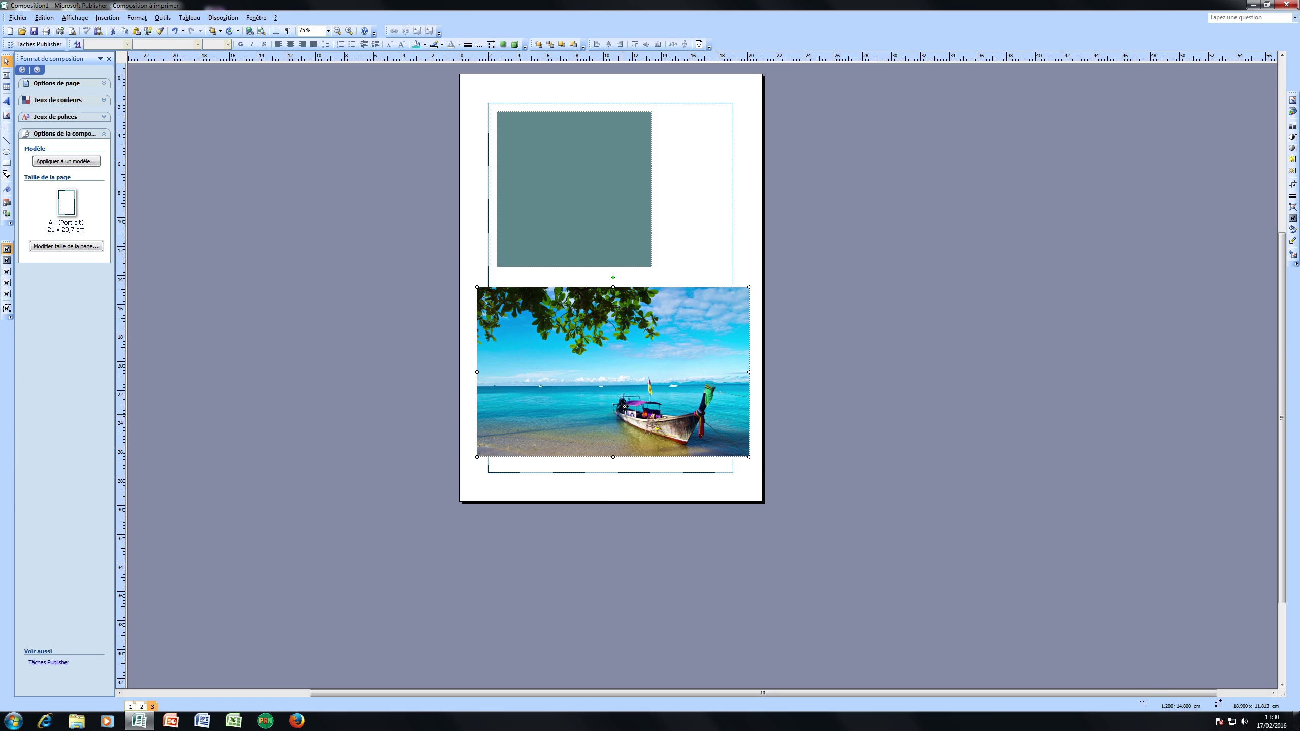
drag(625, 391, 627, 382)
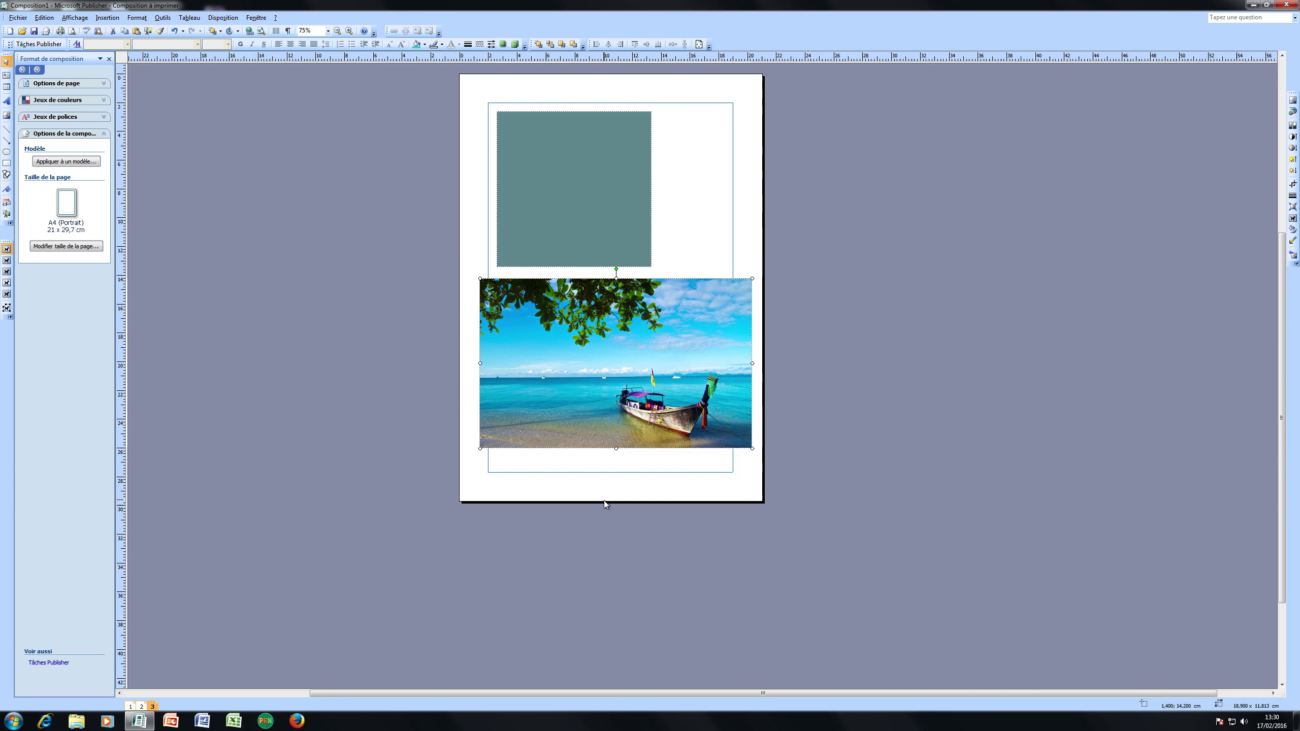
click(142, 706)
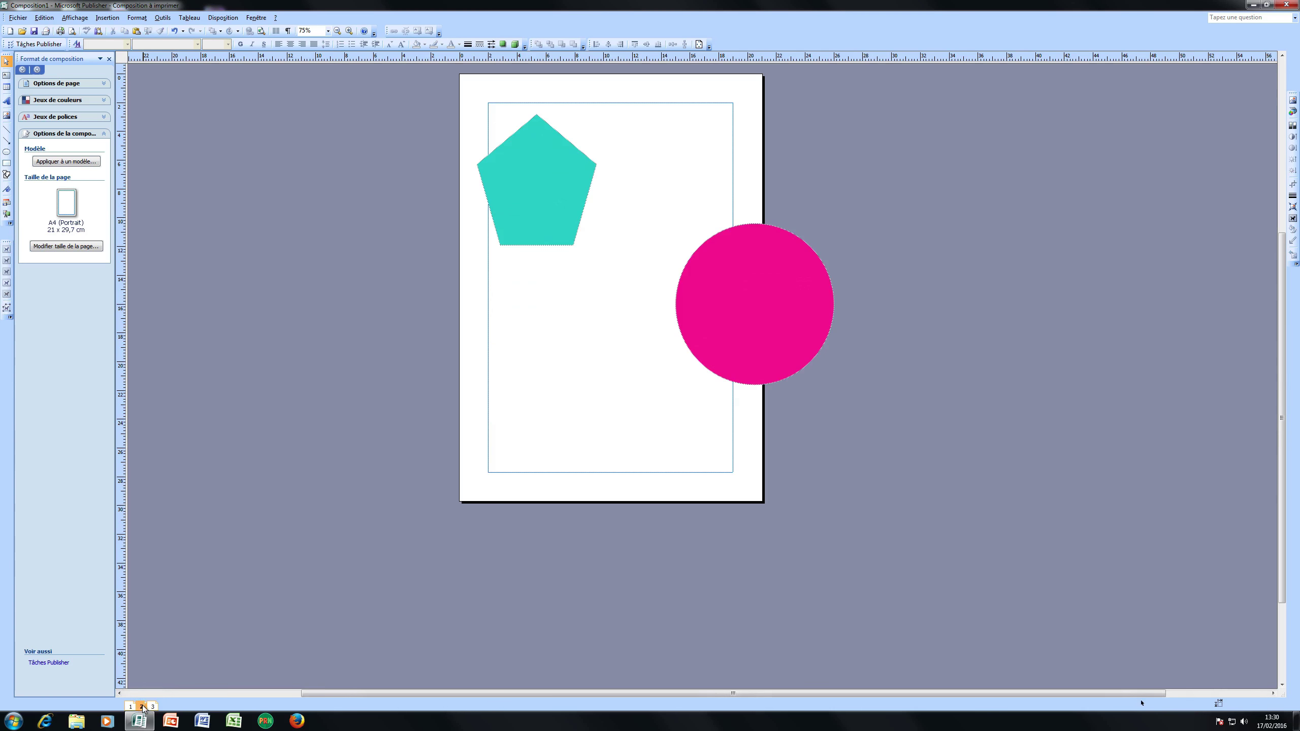
click(130, 707)
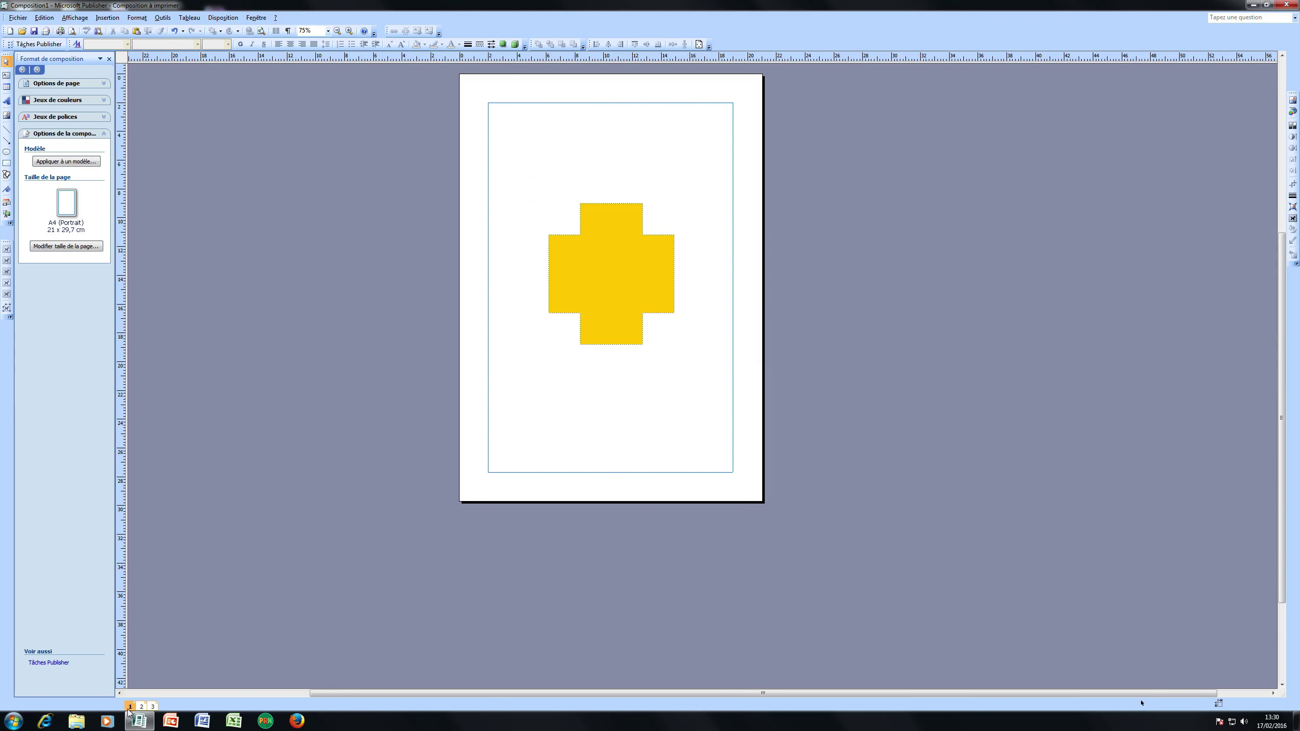
On page 3, duplicate the beach picture twice to the right of the page and the teal square once to its left
click(152, 708)
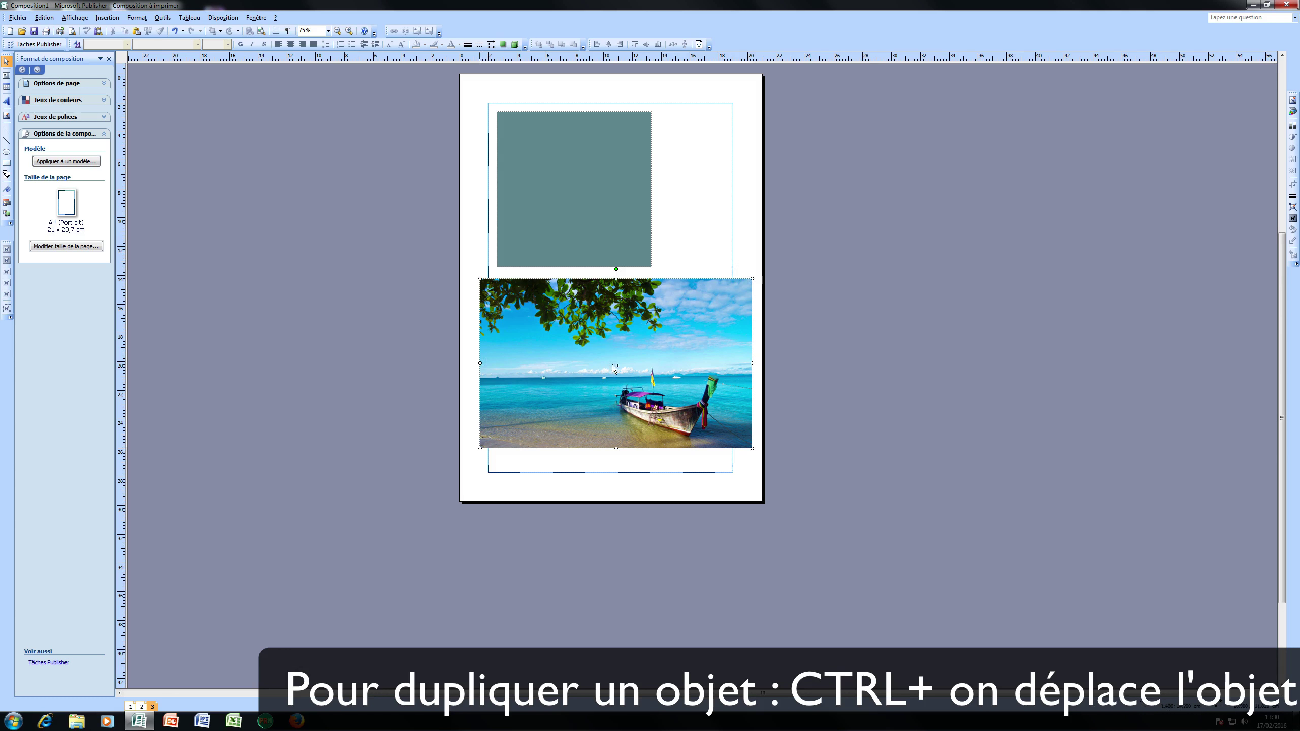
drag(611, 369, 976, 271)
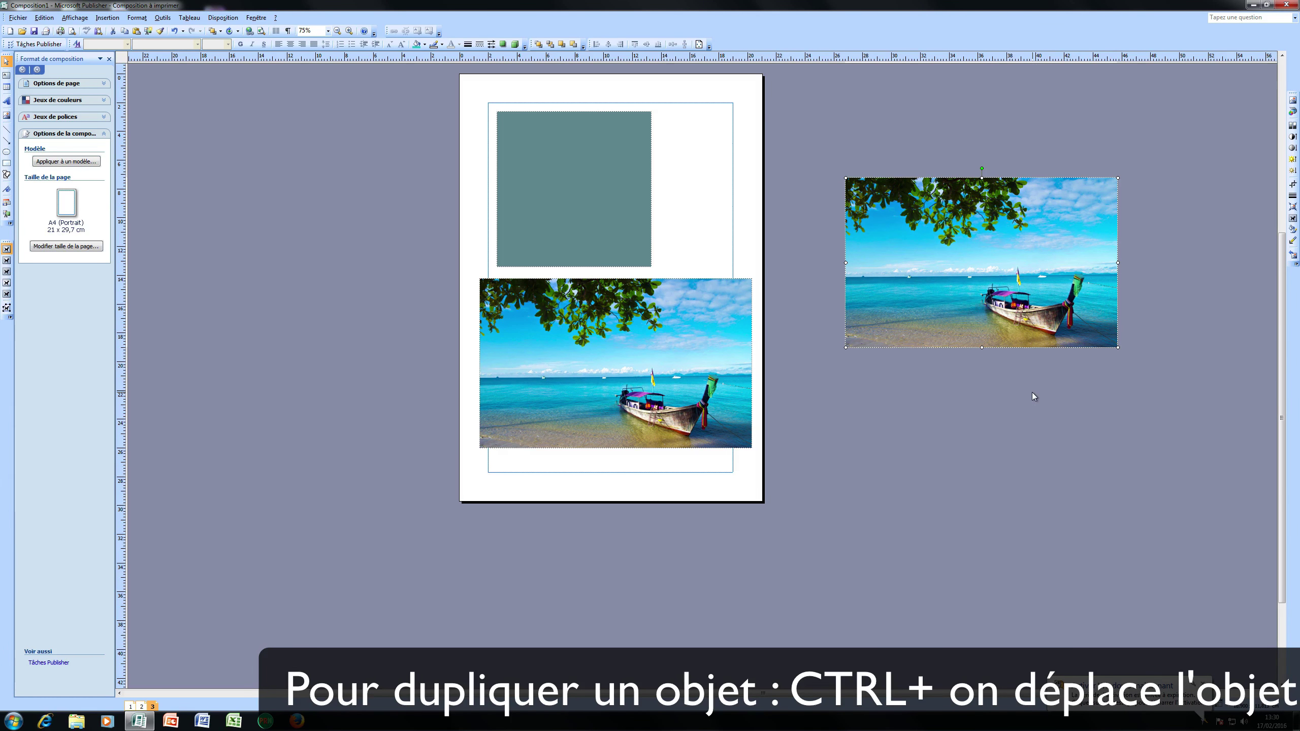
drag(1015, 282, 1024, 504)
drag(543, 201, 242, 200)
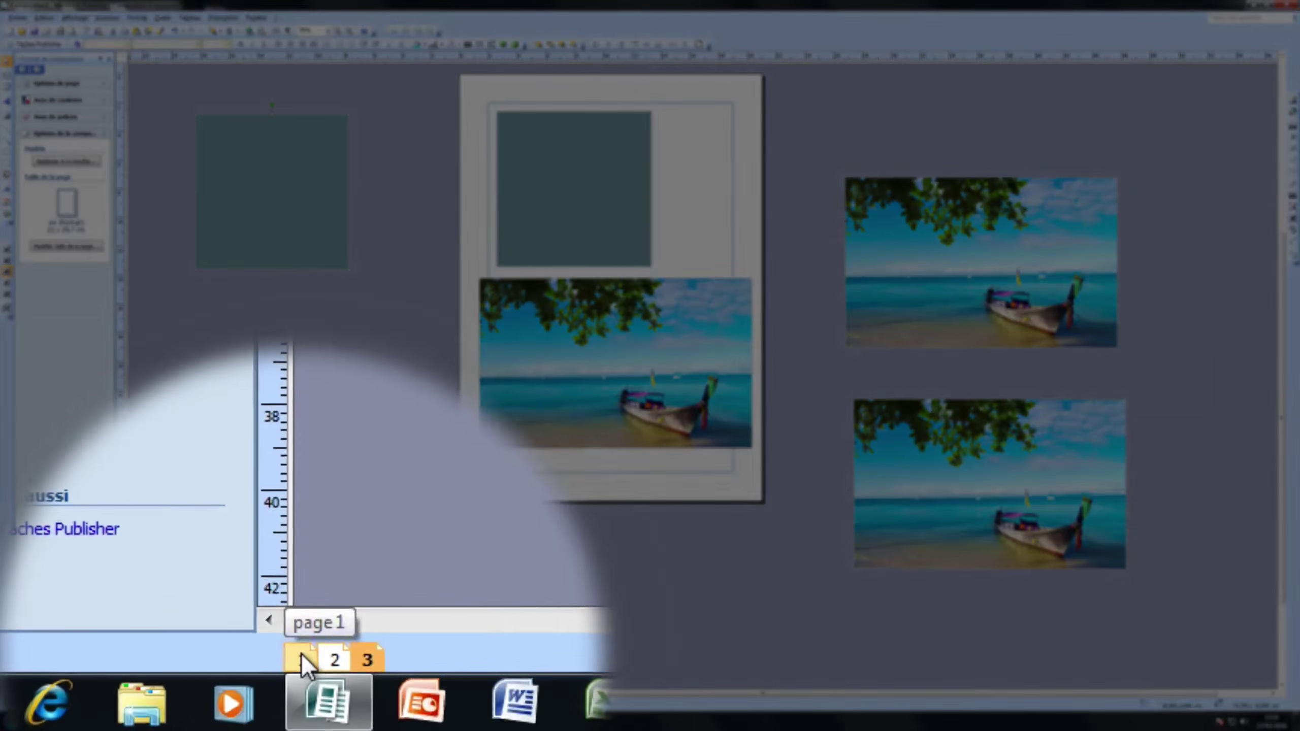
On page 1, move the lower off-page copy of the beach picture onto the lower part of the page, overlapping the yellow cross
click(131, 707)
click(855, 499)
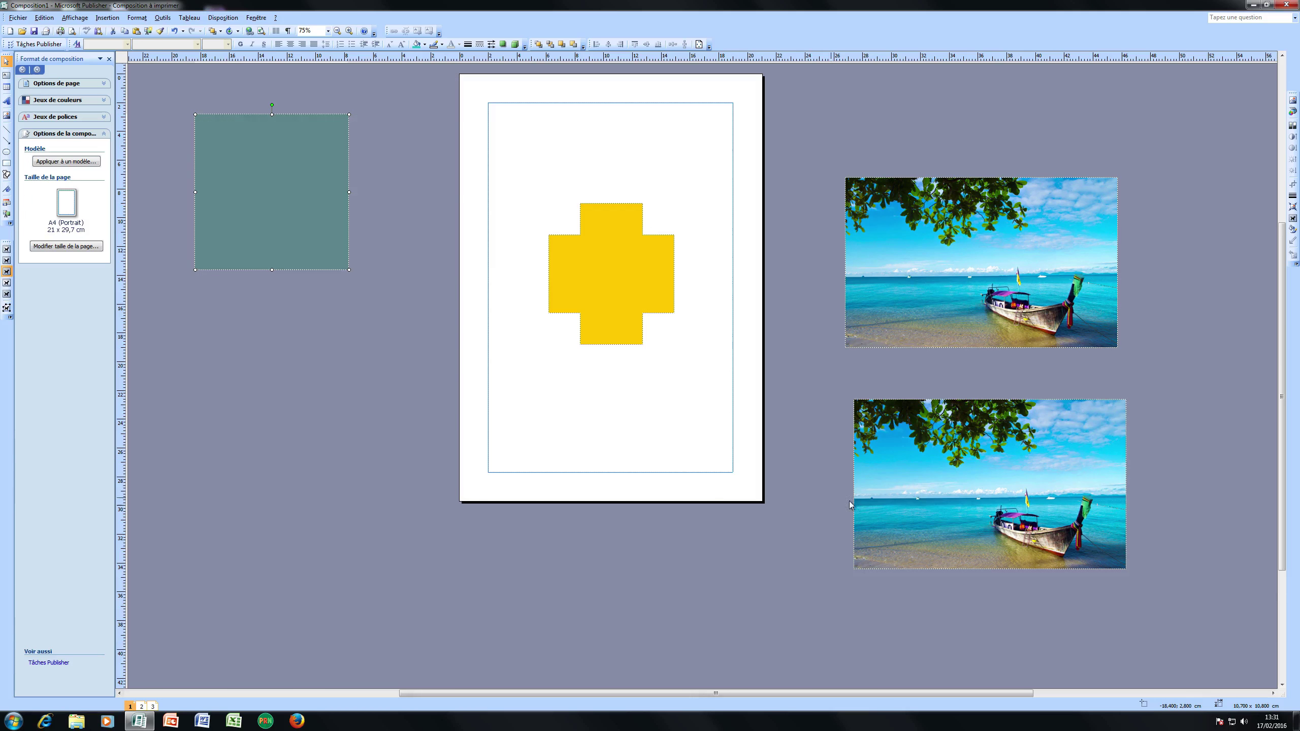
drag(541, 395, 538, 401)
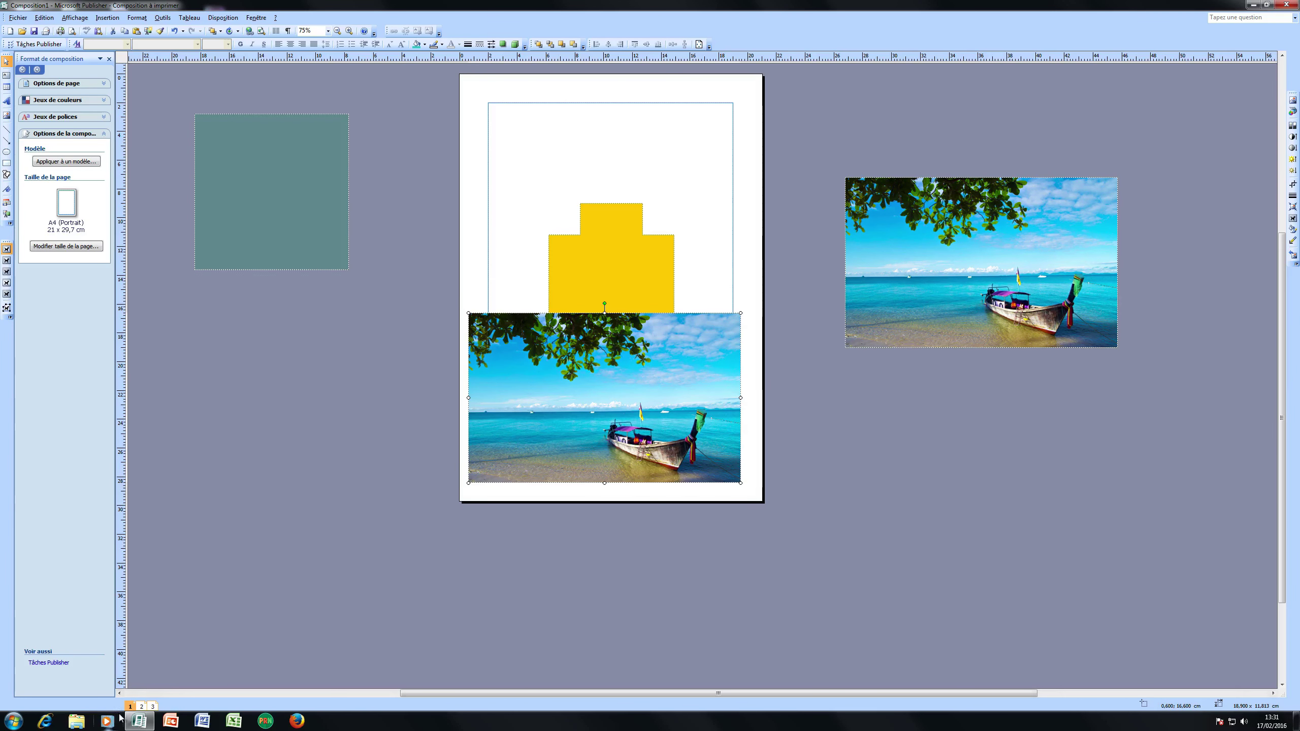
Compare pages 3, 2 and 1 to check which objects belong to each page and which are shared off-page
click(153, 706)
click(142, 707)
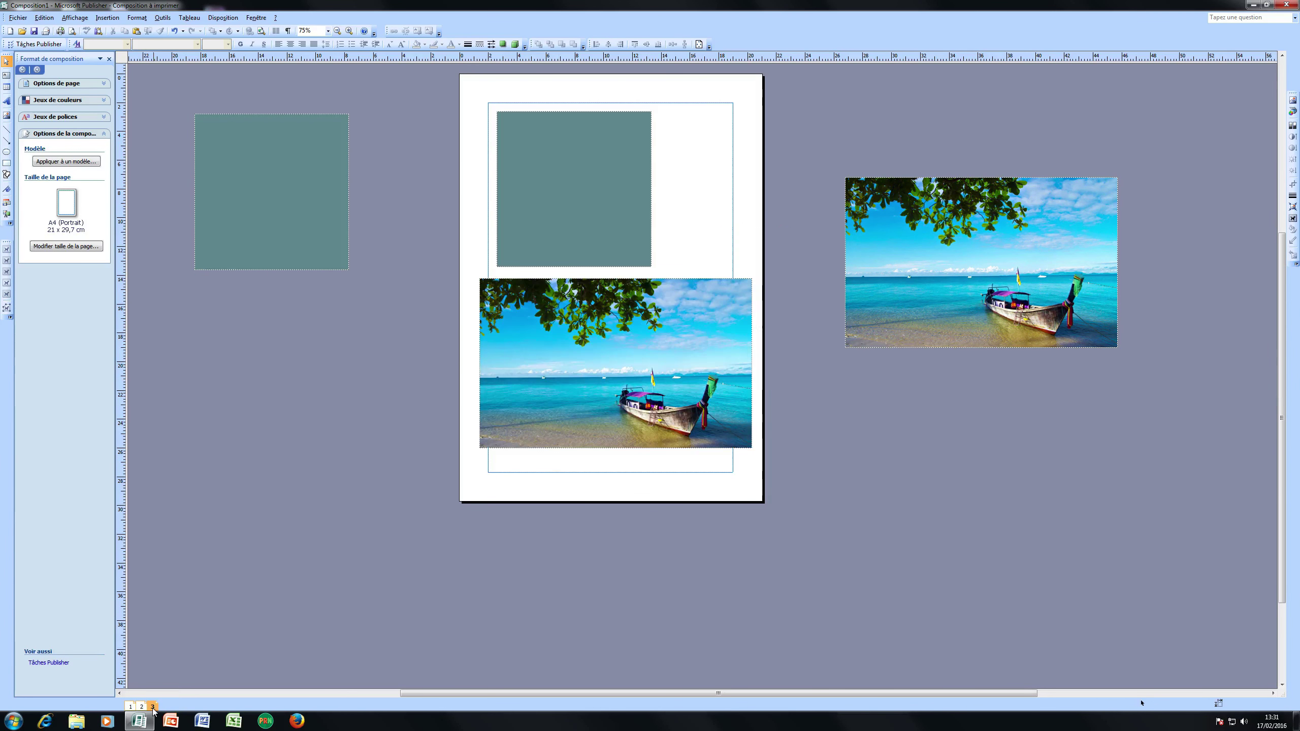
click(130, 707)
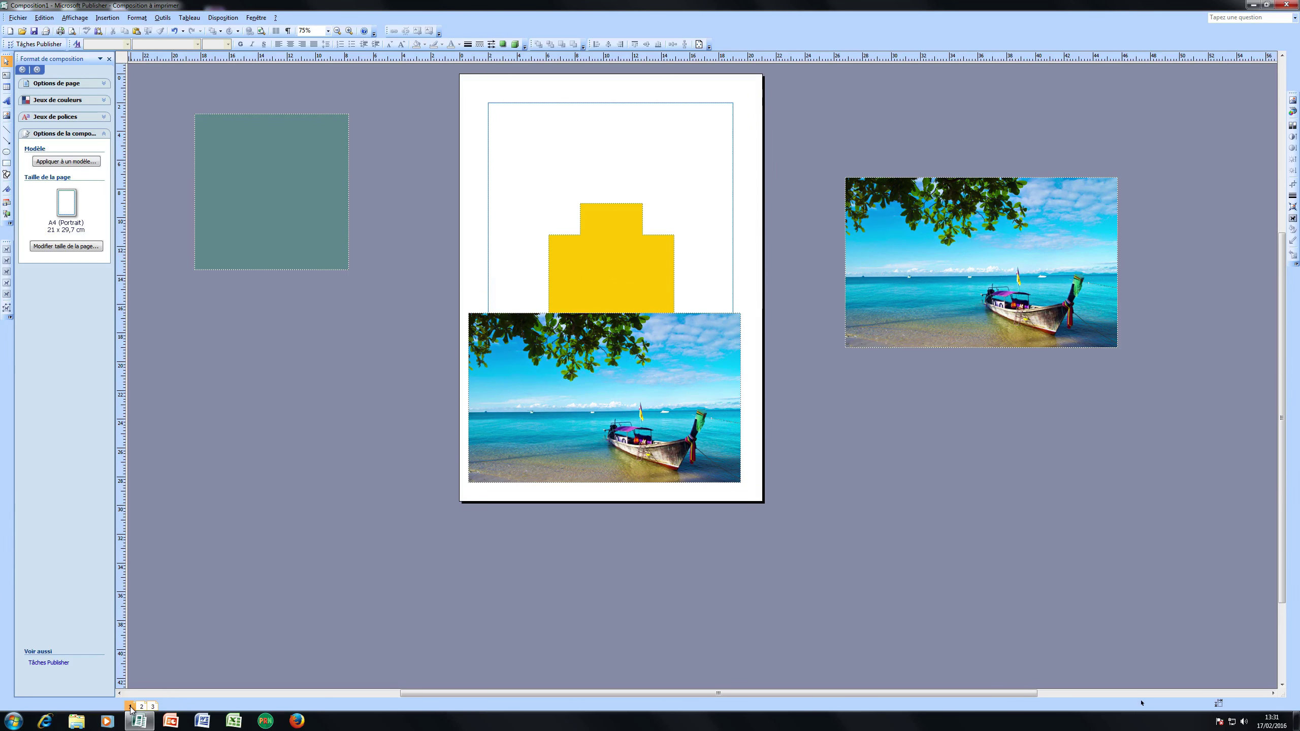
click(142, 706)
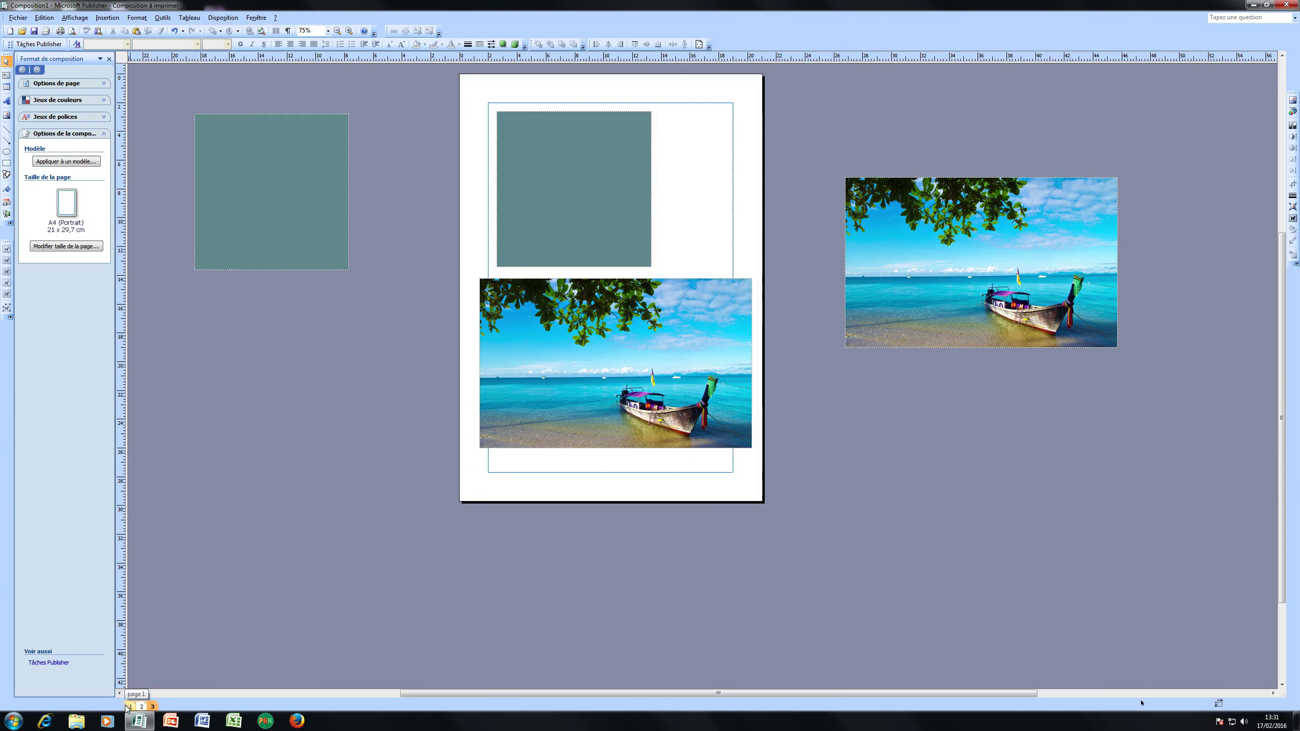
click(130, 706)
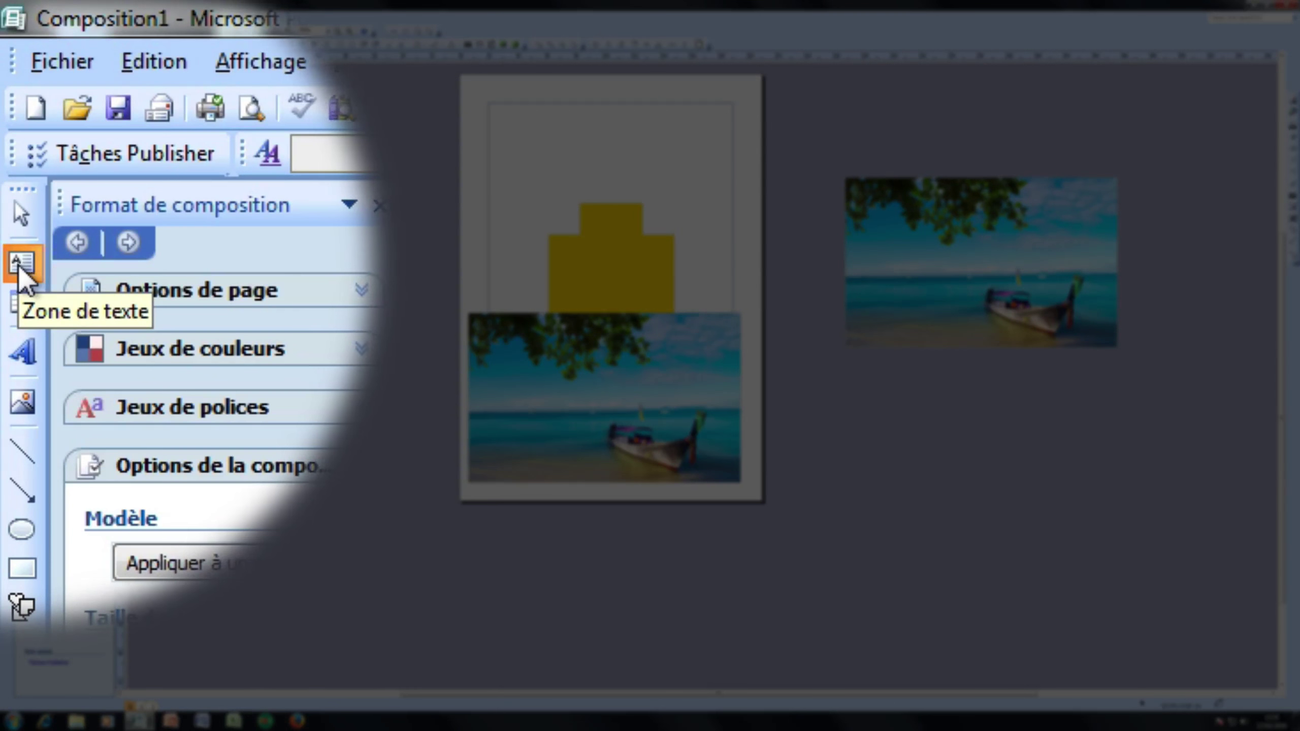
Draw a text box about 15.2 × 16.8 cm off-page below the teal square and enter a line of random filler letters
click(22, 270)
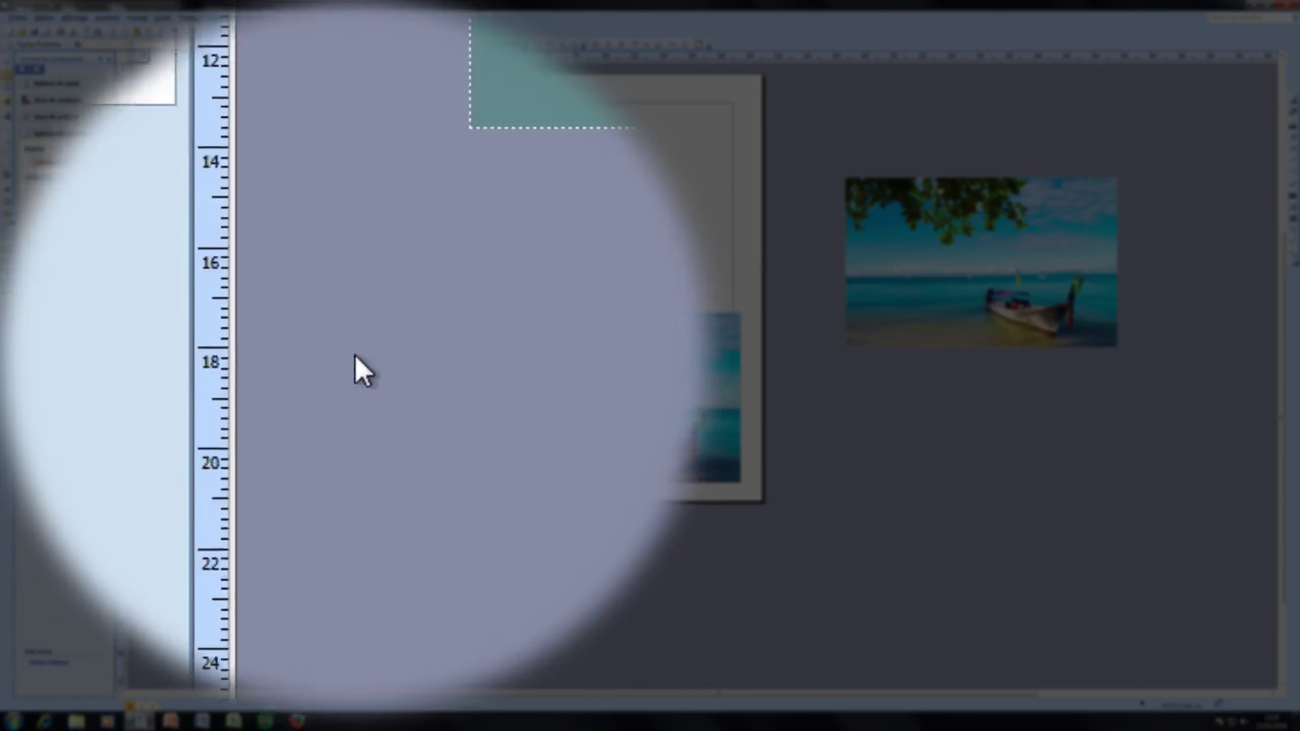
drag(185, 334, 407, 580)
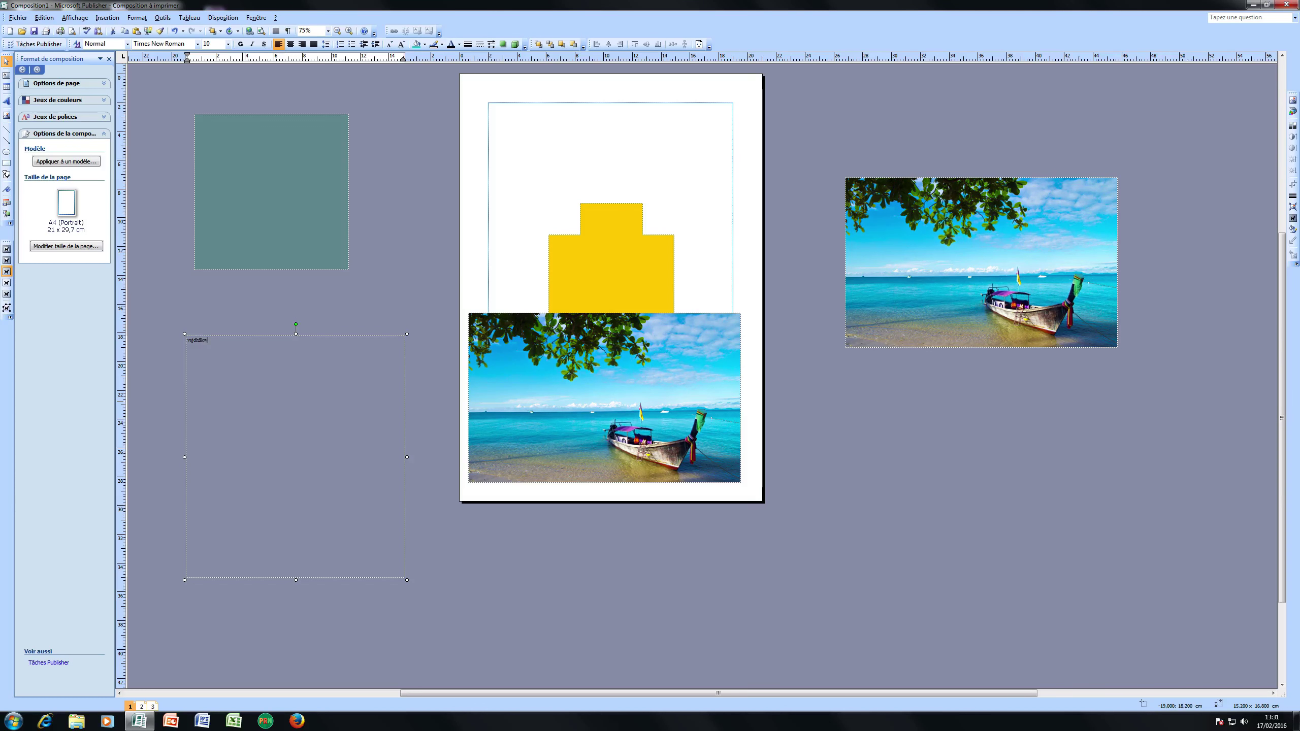
text(kwqfns.jxdcnlqkjhc;wjxcnqs;jkhcqksjdhvlqkjdhv)
text(q;:sjkvnlqkJXHQLSDH)
text(J)
text(Vsjdhflkwhj flwkj fvkwxj fns;jxdcnlqkjhc;wjxcnqs:jkhcqksjdhvlqkjdhvq;:sjkvnlqkJXHQLSDHJ)
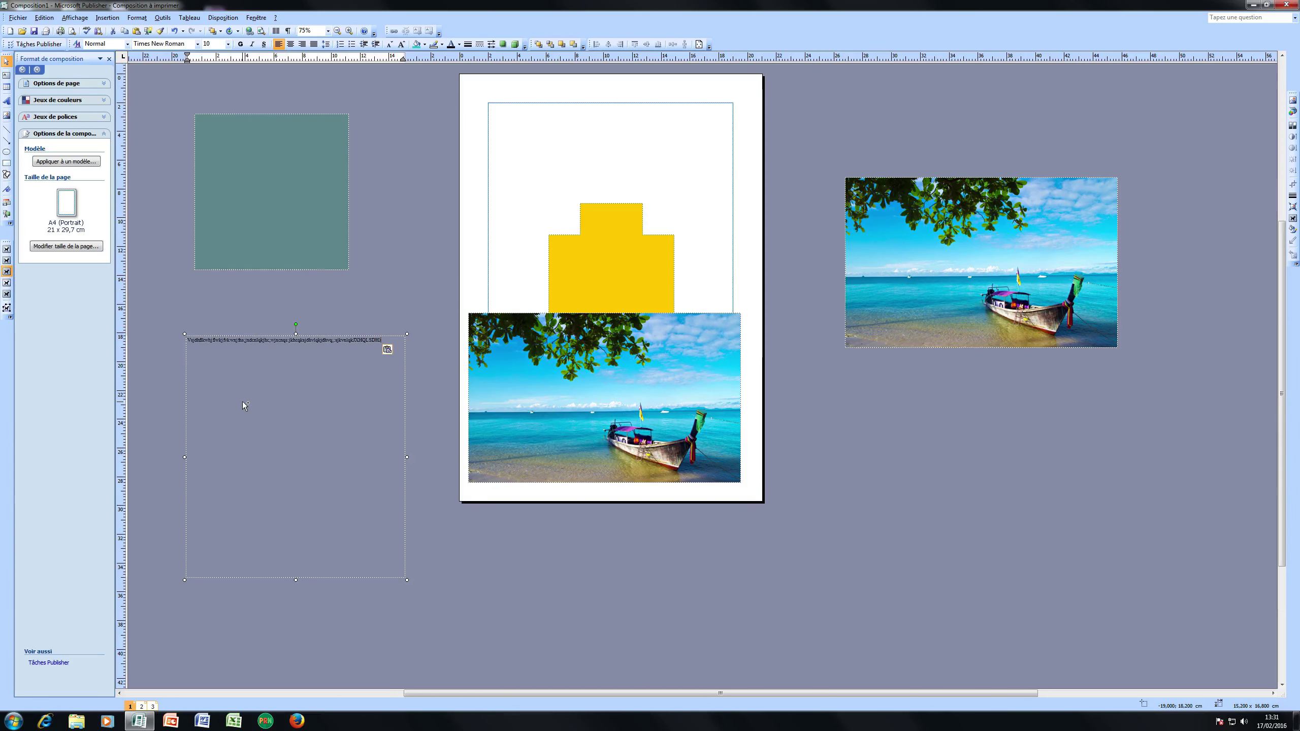
Repeat the copied filler line in the off-page text box until the text nearly fills it
text(Vsjdhflkwhj flwkj fvkwxj fns;jxdcnlqkjhc;wjxcnqs:jkhcqksjdhvlqkjdhvq;:sjkvnlqkJXHQLSDHJ)
key(ctrl+v)
key(ctrl+v)
key(ctrl+v)
key(ctrl+v)
key(ctrl+v)
key(ctrl+v)
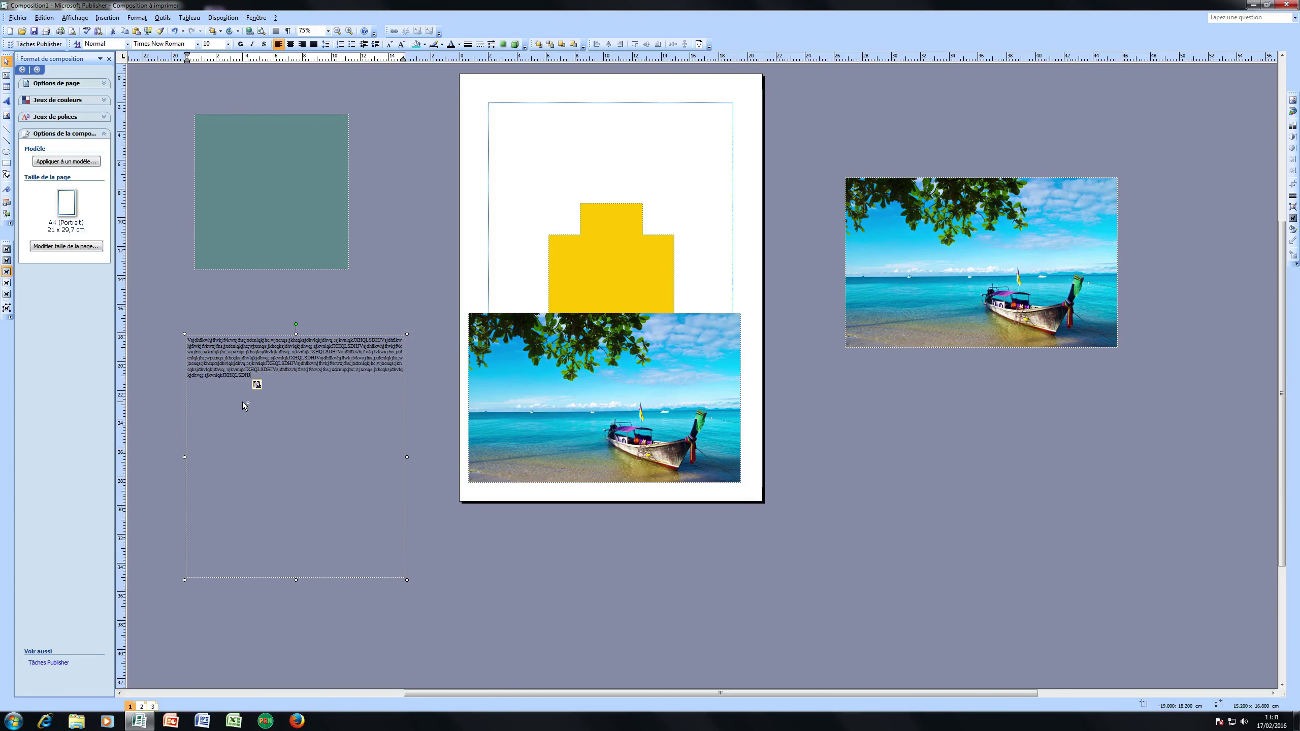
text(Vsjdhflkwhj flwkj fvkwxj flis;jxdcnlqkjhc;wjxcnqs:jkhcqksjdhvlqkjdhvq;:sjkvnlqkJXHQLSDHJ)
key(ctrl+a)
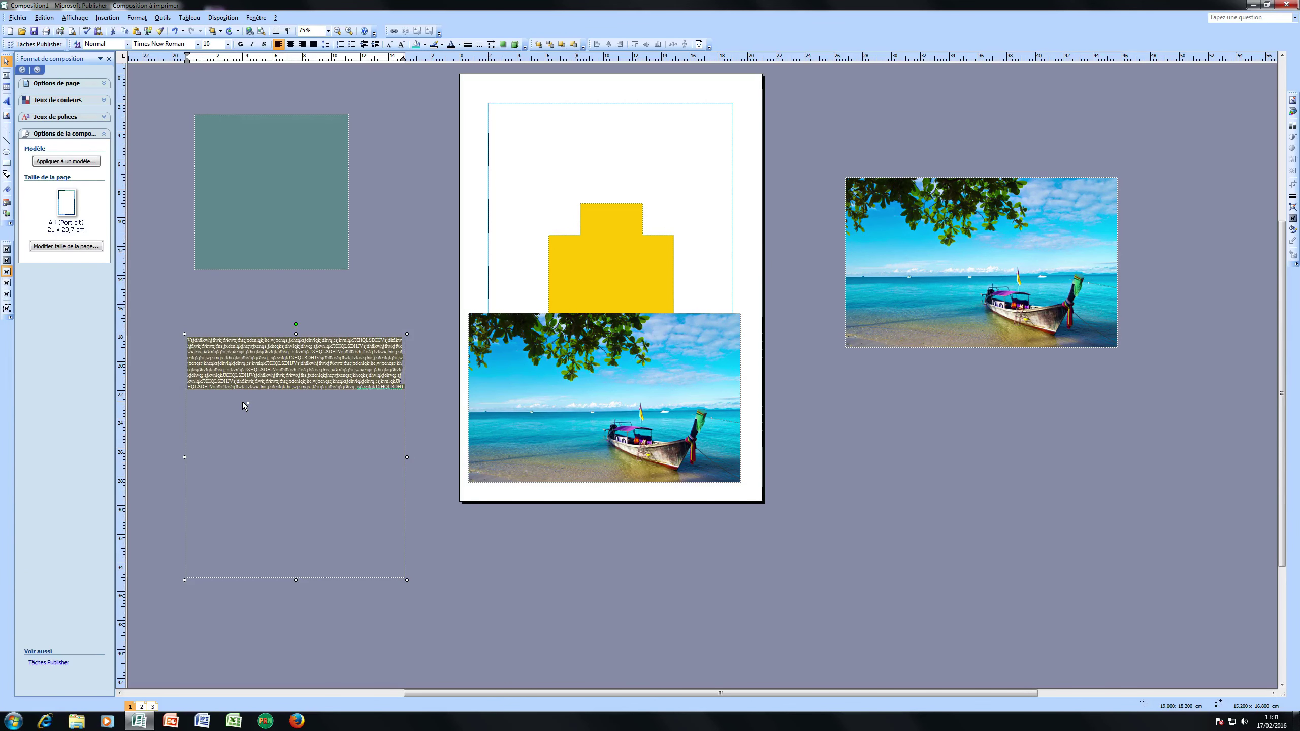
key(Right)
key(ctrl+v)
key(ctrl+v)
key(ctrl+v)
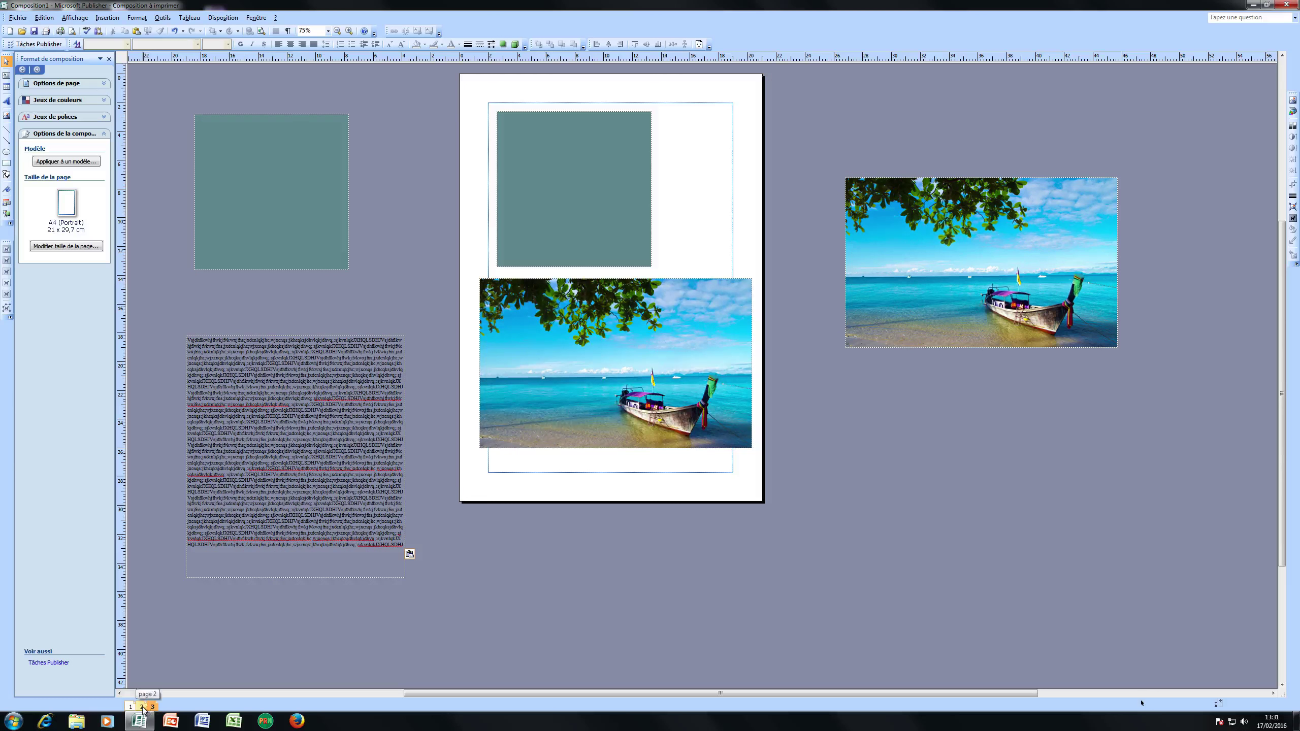
On page 2, move the filler text box from the off-page area onto the page, overlapping the pentagon and the pink circle
click(143, 708)
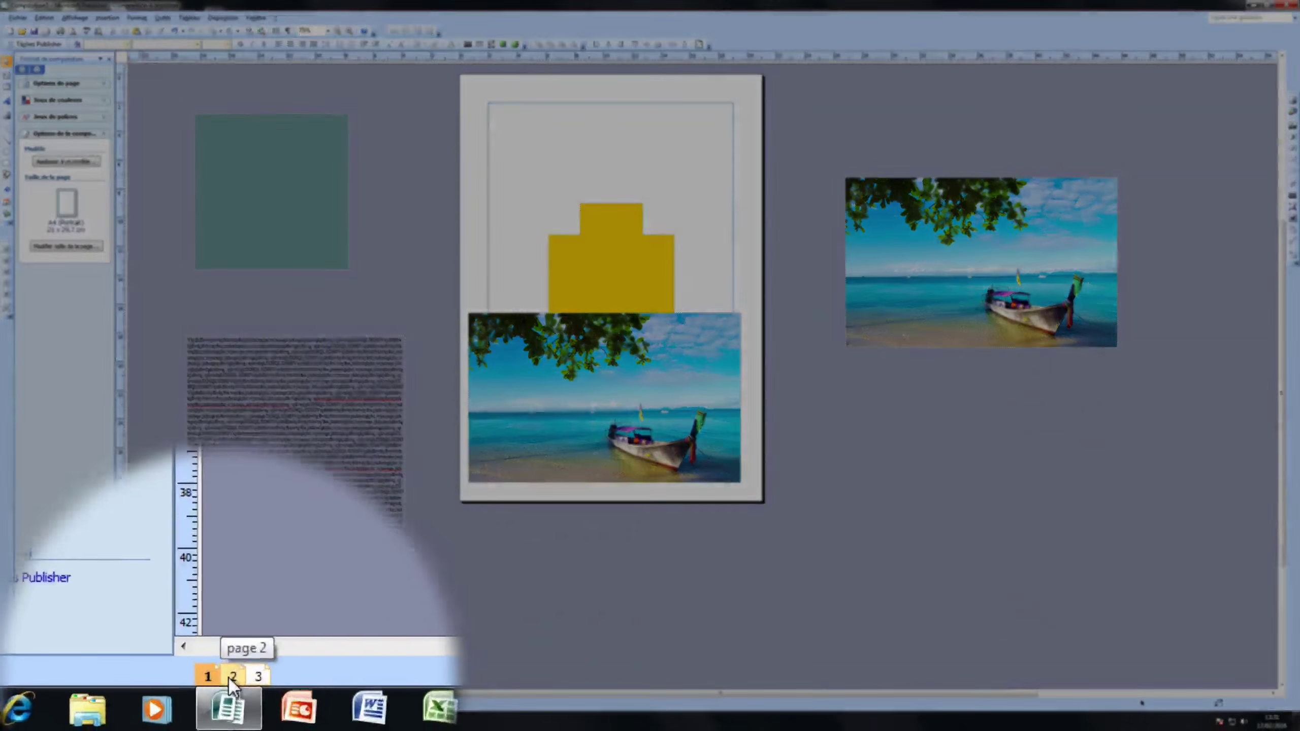
click(143, 707)
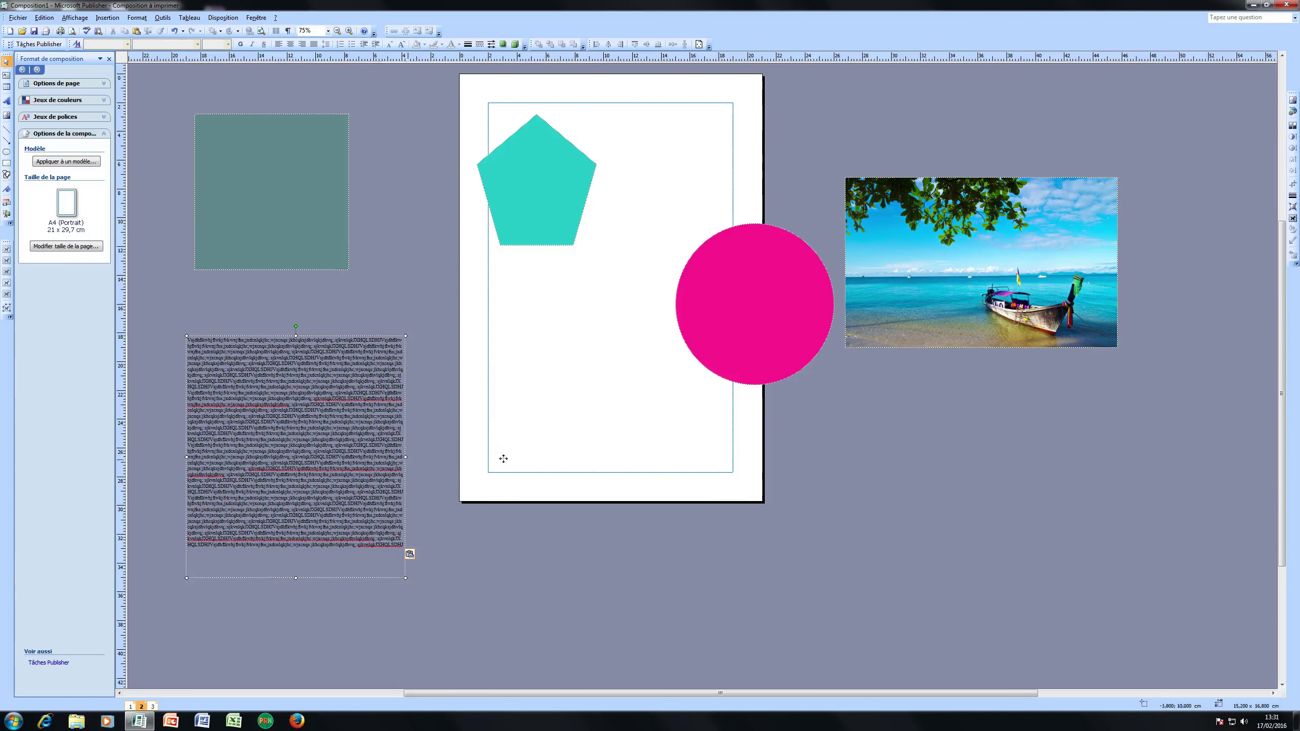
drag(503, 459, 504, 458)
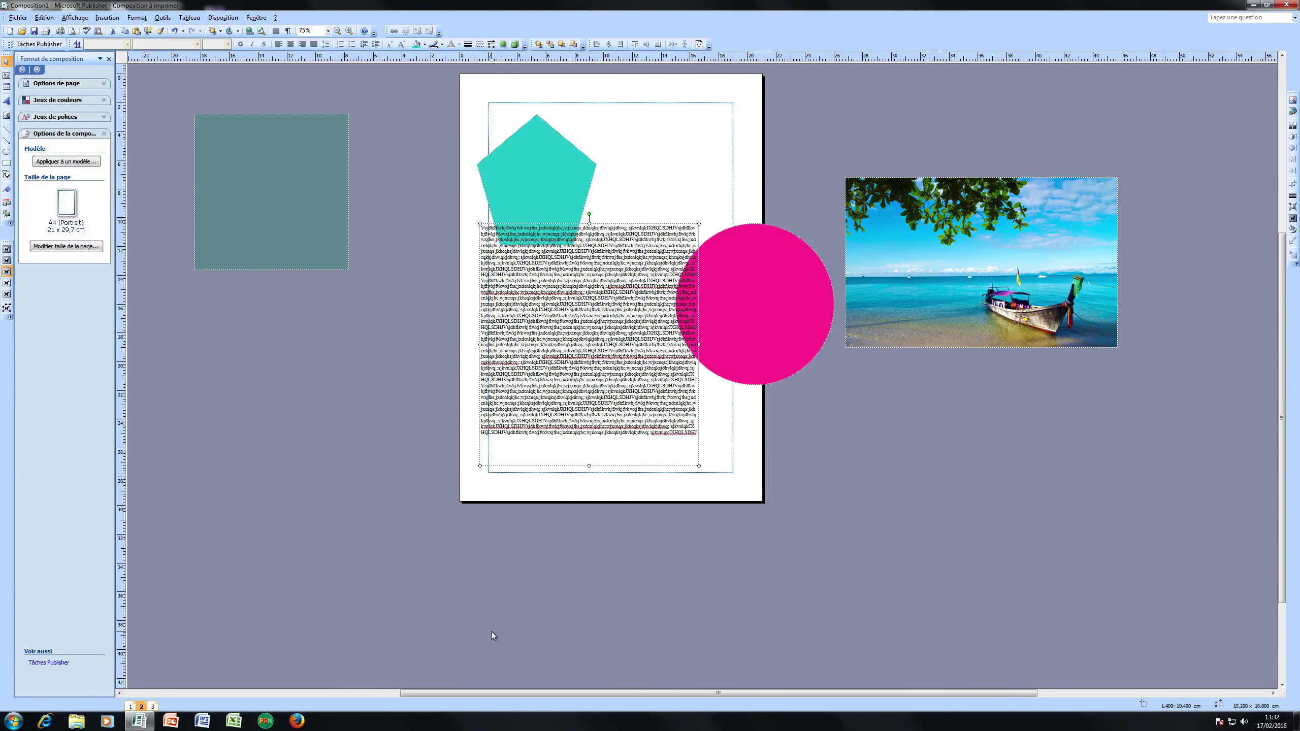
Examine the text in the box on page 2 at 150% zoom and return the view to 75%
click(555, 411)
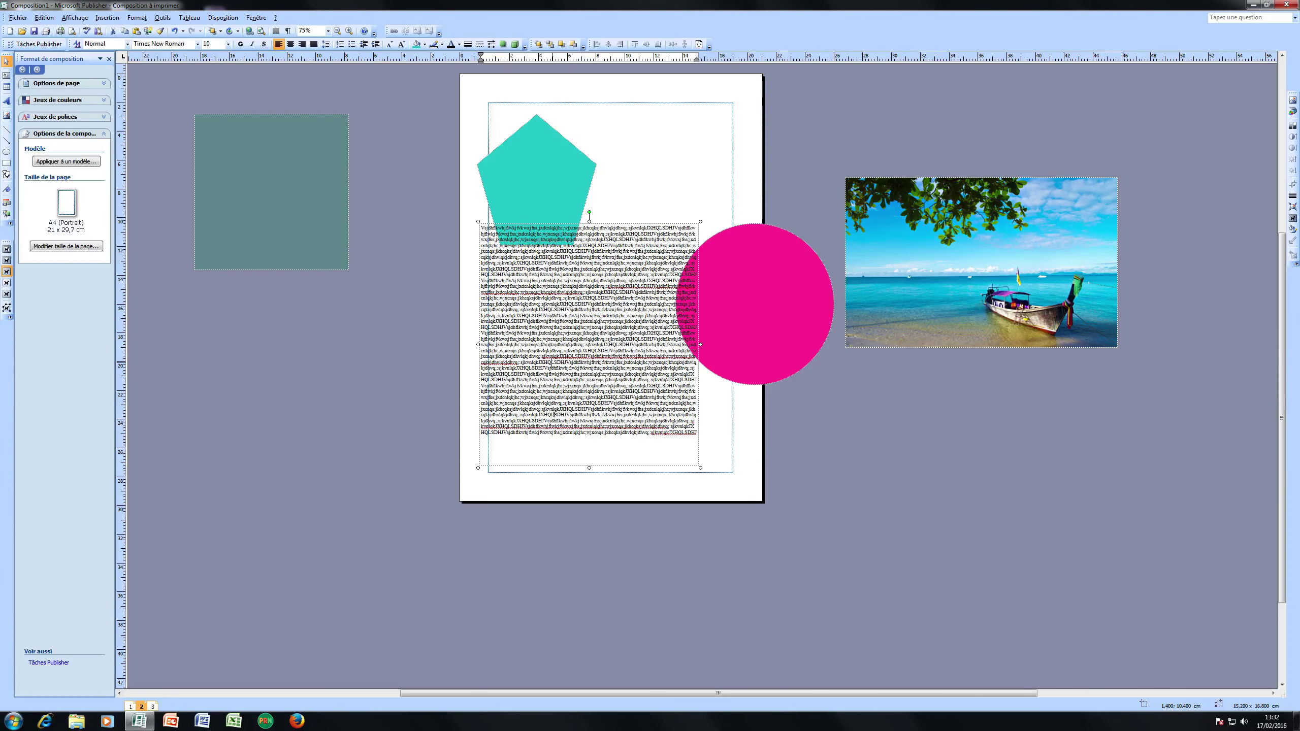
click(348, 31)
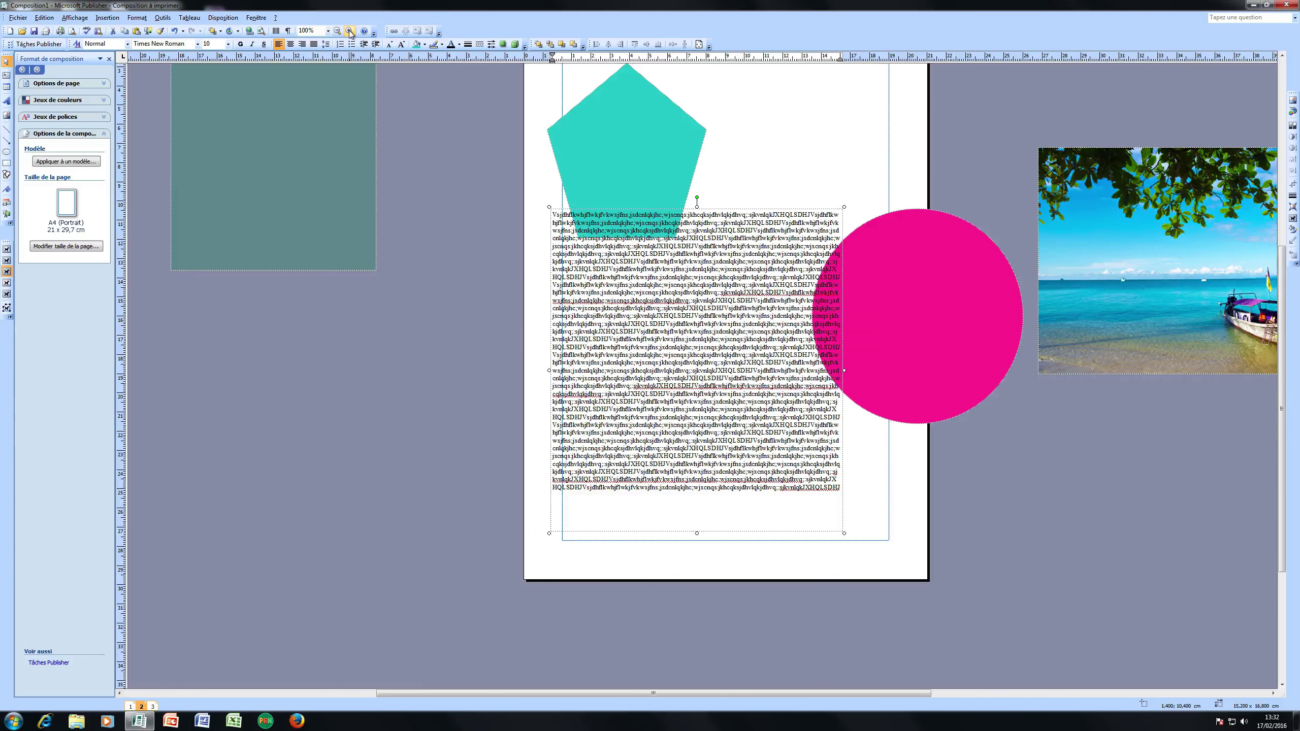
click(349, 31)
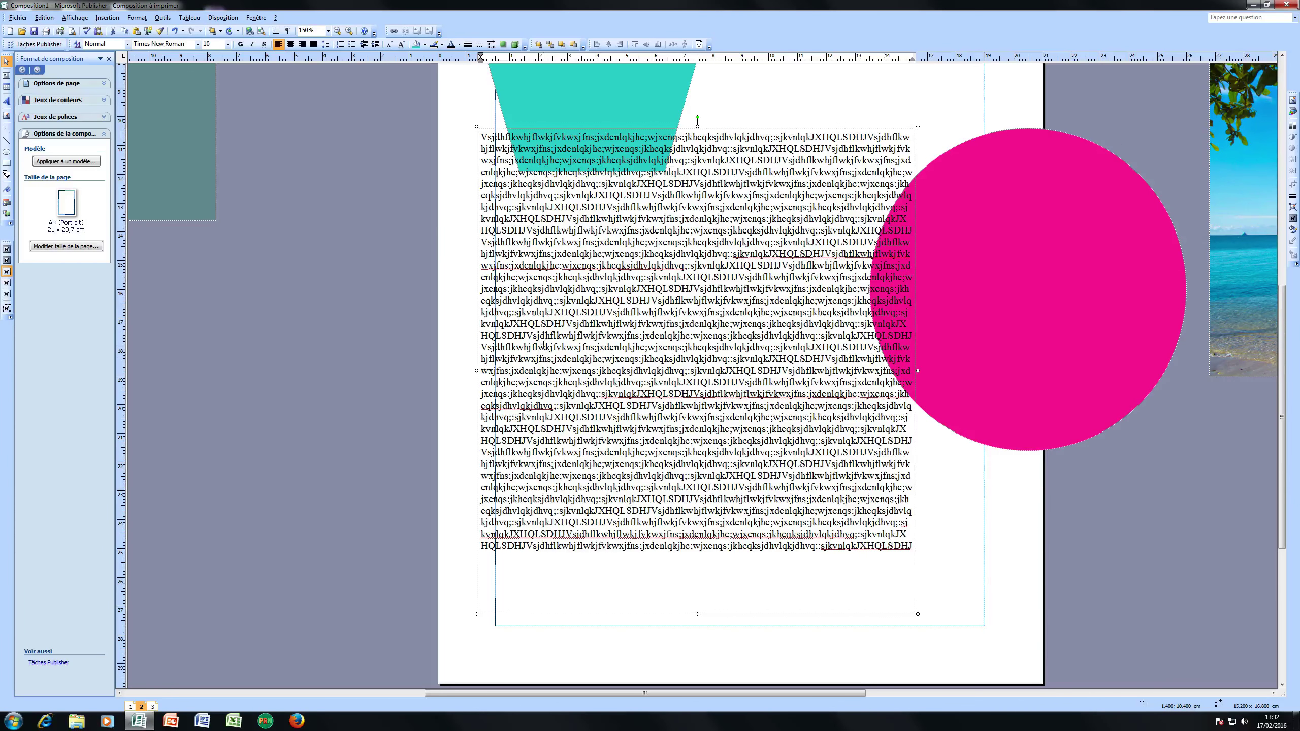
click(336, 31)
click(336, 31)
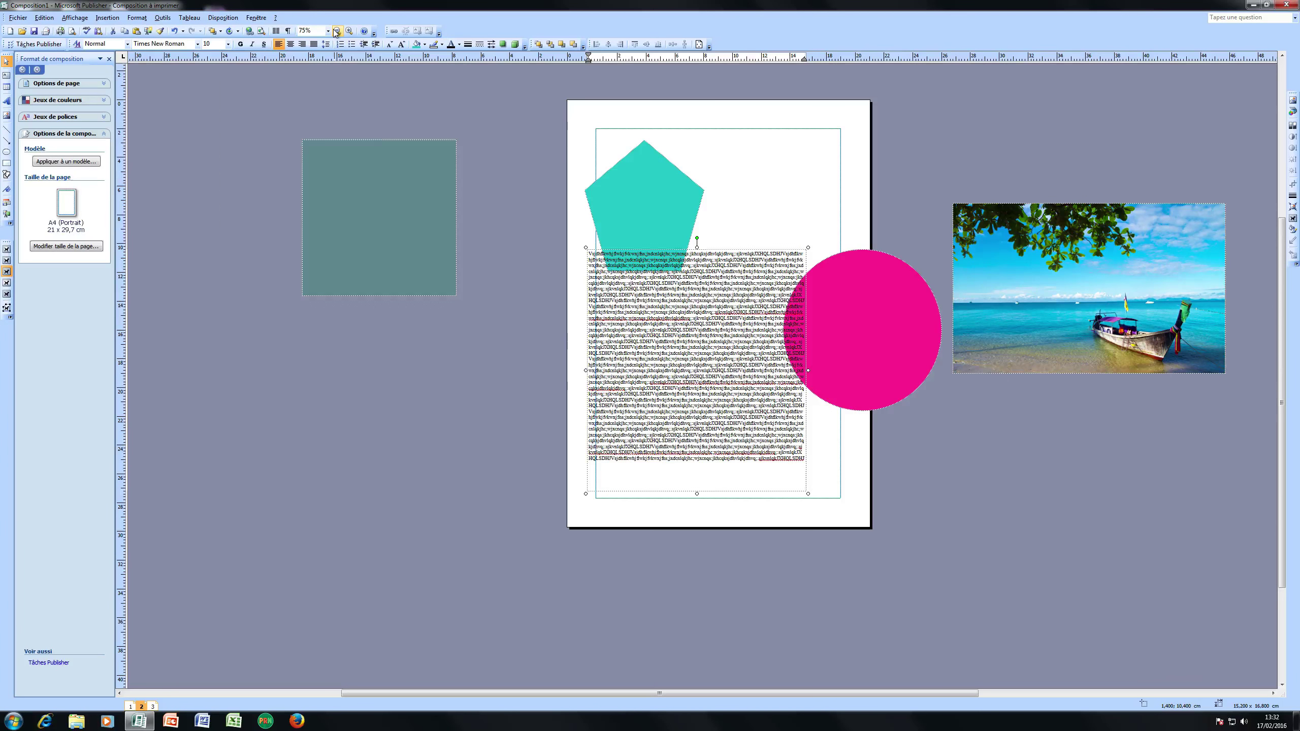